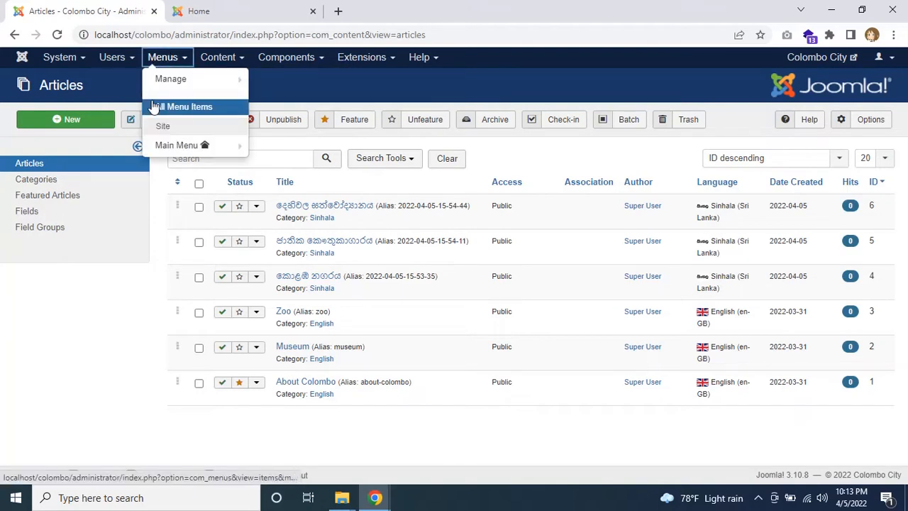
Create a site menu titled "Sinhala menu" with menu type "sinhalamenu", saving it and opening another blank menu form
mouse_move(220, 84)
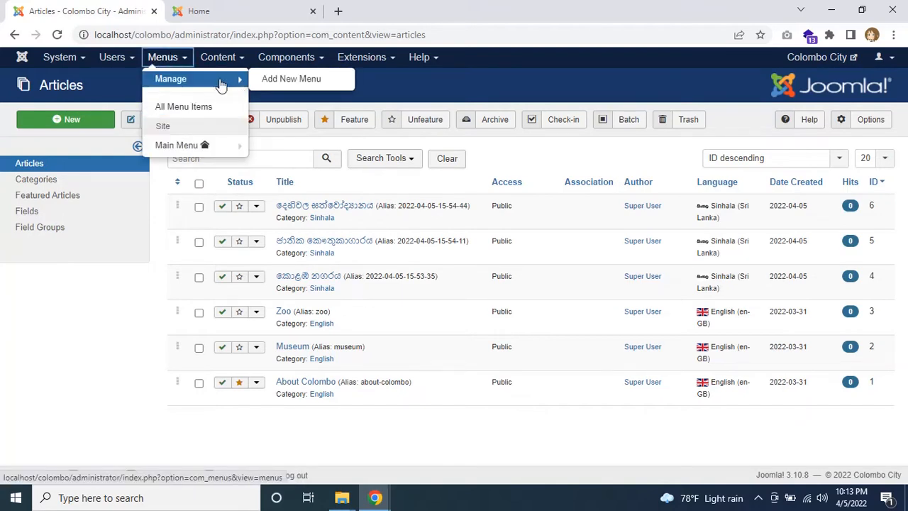
click(281, 83)
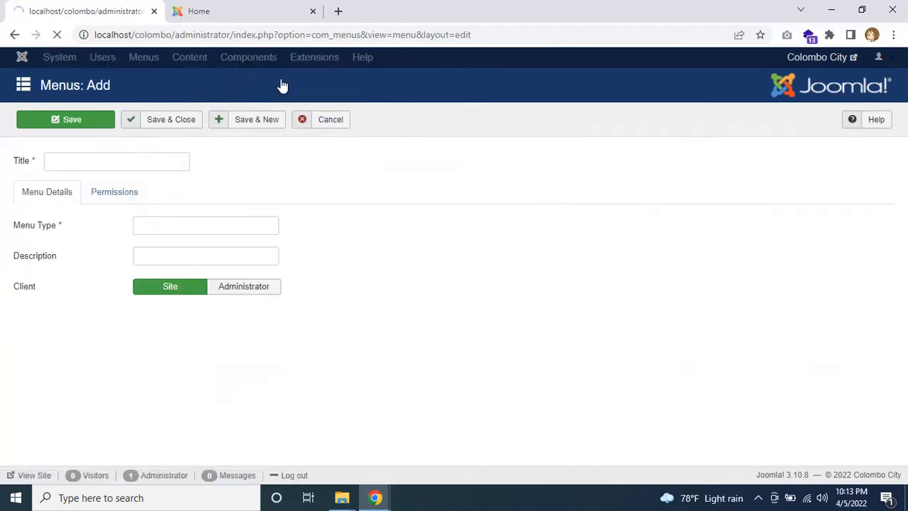
click(129, 162)
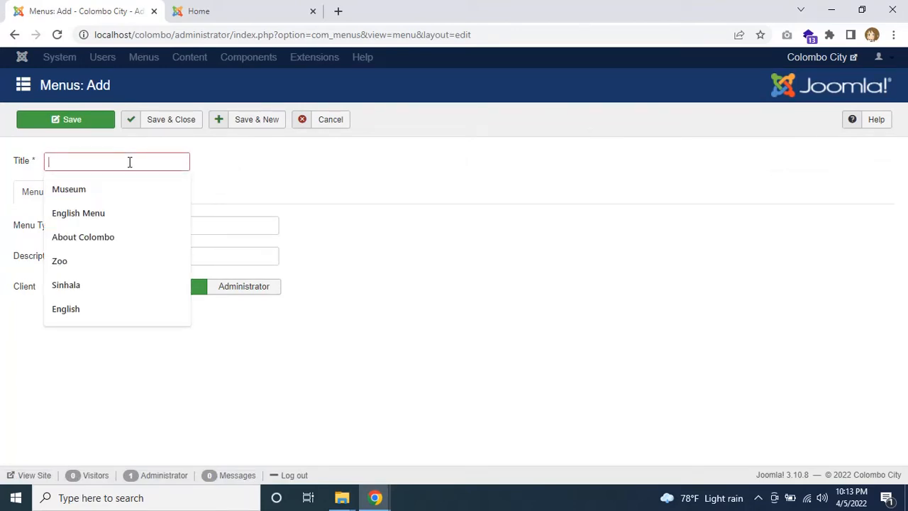
text(Sinhala )
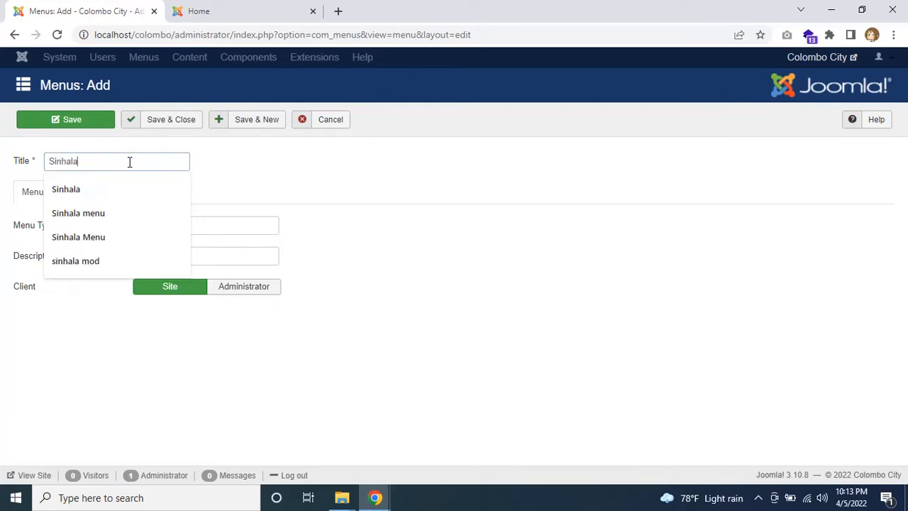
text(men)
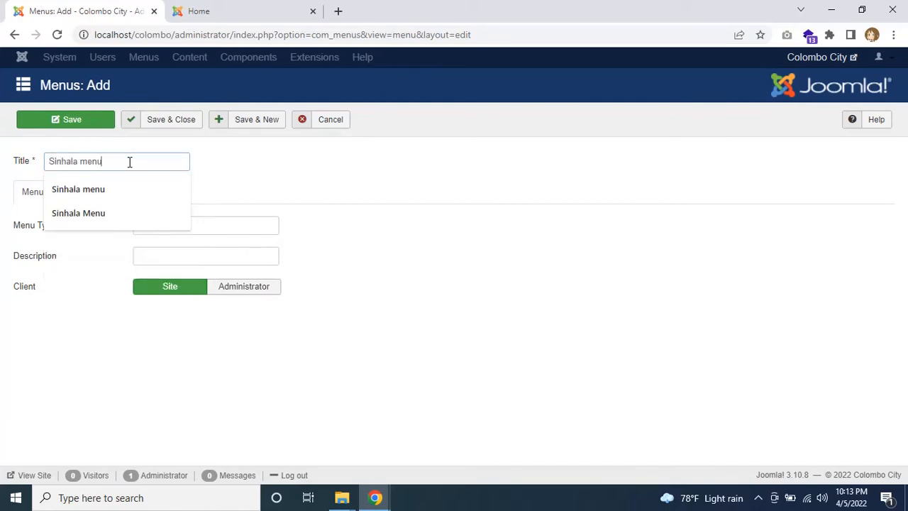
text(u)
click(514, 264)
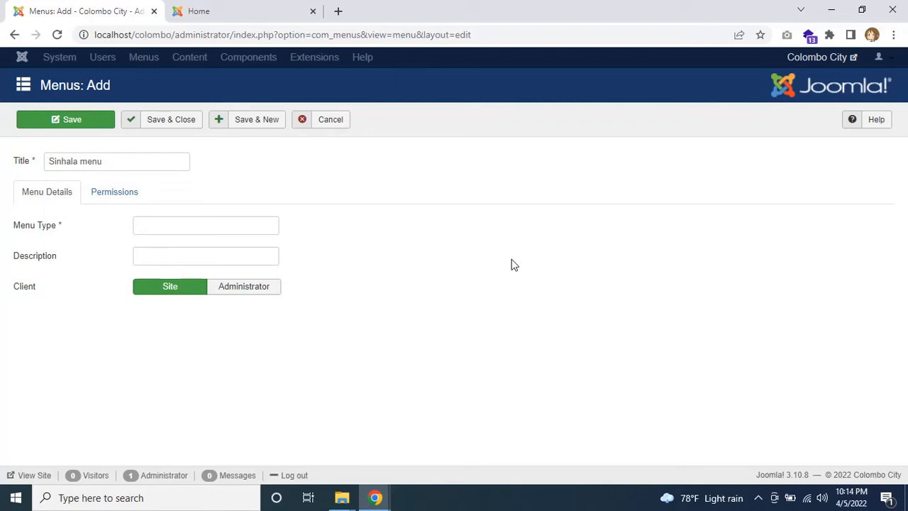
click(196, 225)
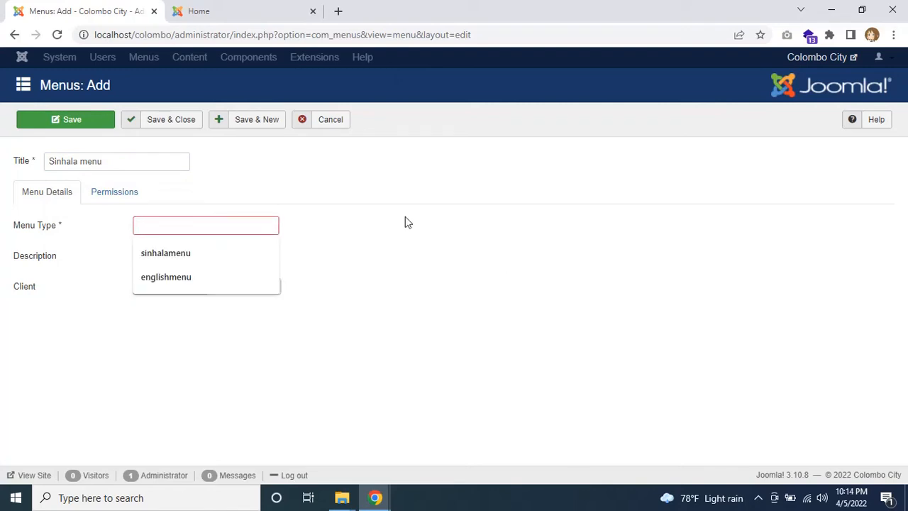
text(sinhalamenu)
click(243, 120)
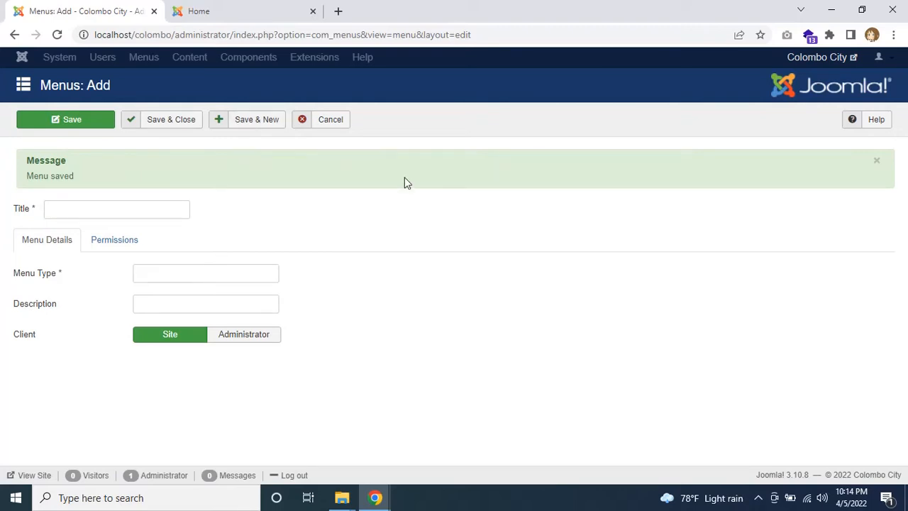
Create a second menu titled "English menu" with menu type "englishmenu", then save and close it
click(169, 206)
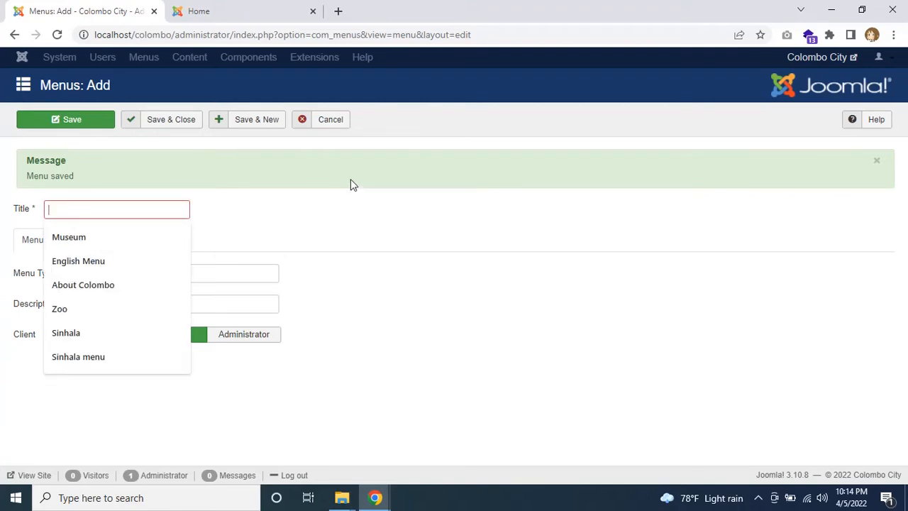
text(English menu)
click(208, 270)
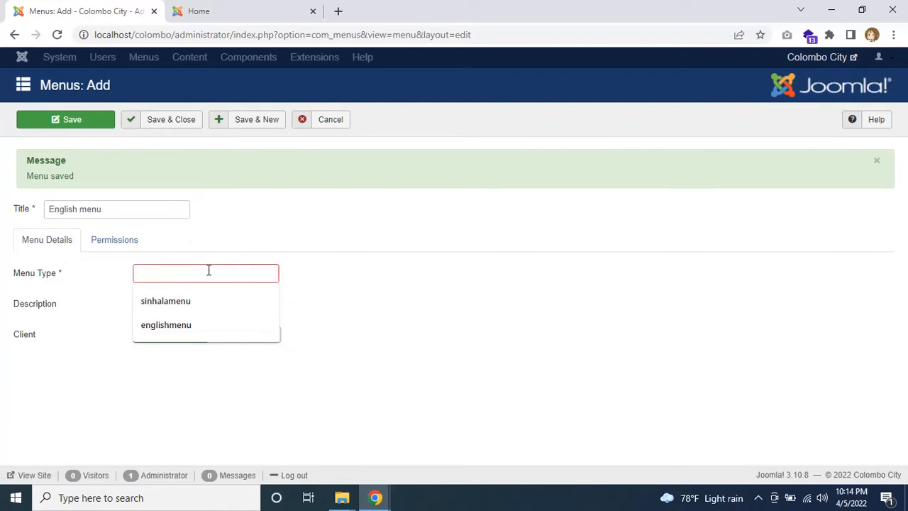
text(en)
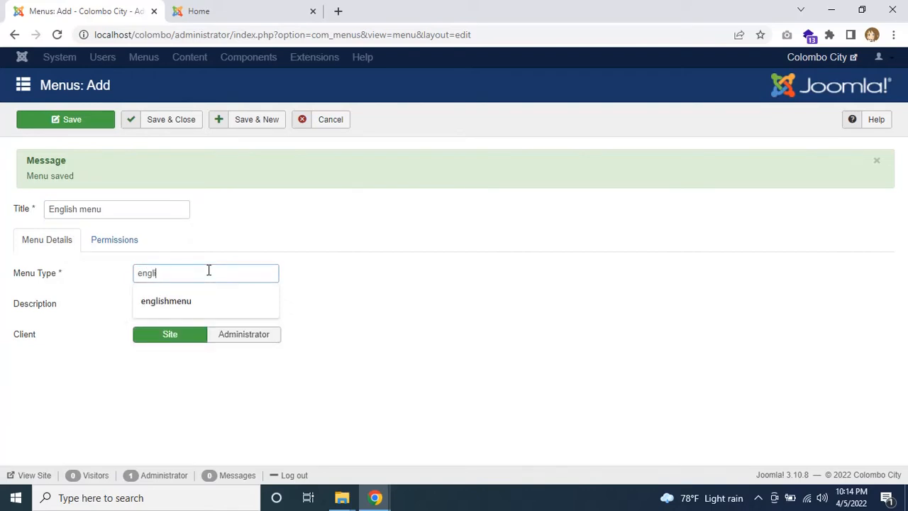
text(gli)
click(166, 301)
click(157, 124)
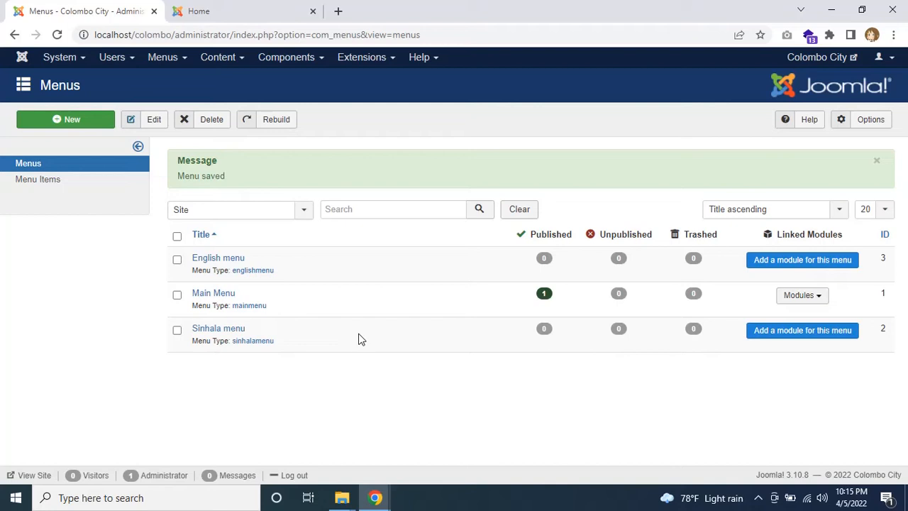
Start a new item in the Sinhala menu titled "කොළඹ නගරය" with the menu item type Single Article
click(170, 62)
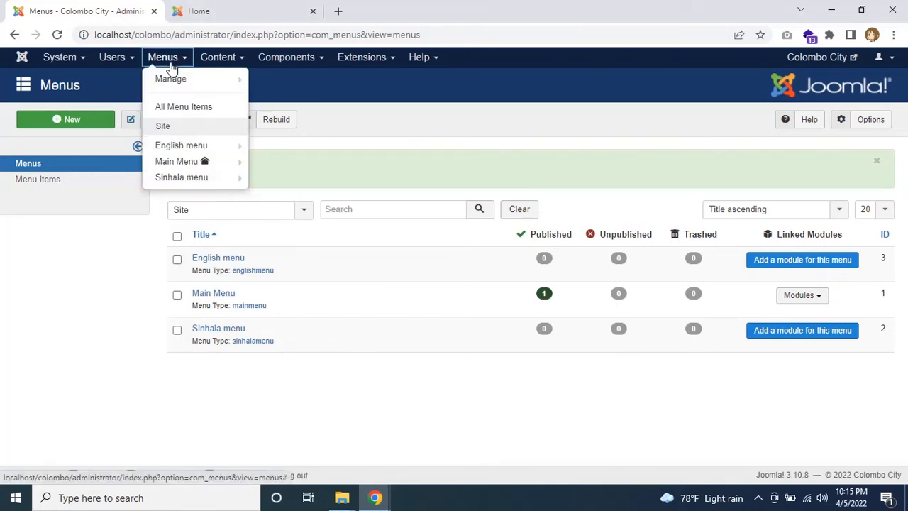
click(217, 182)
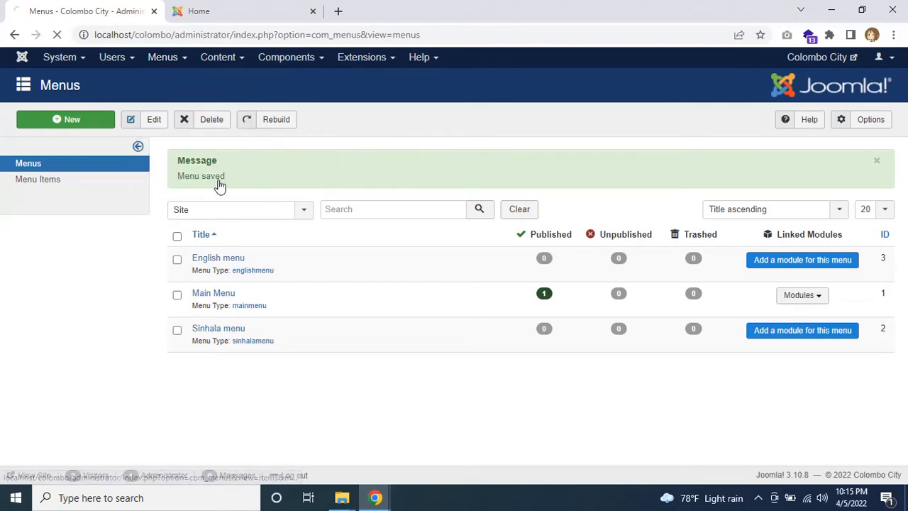
click(56, 121)
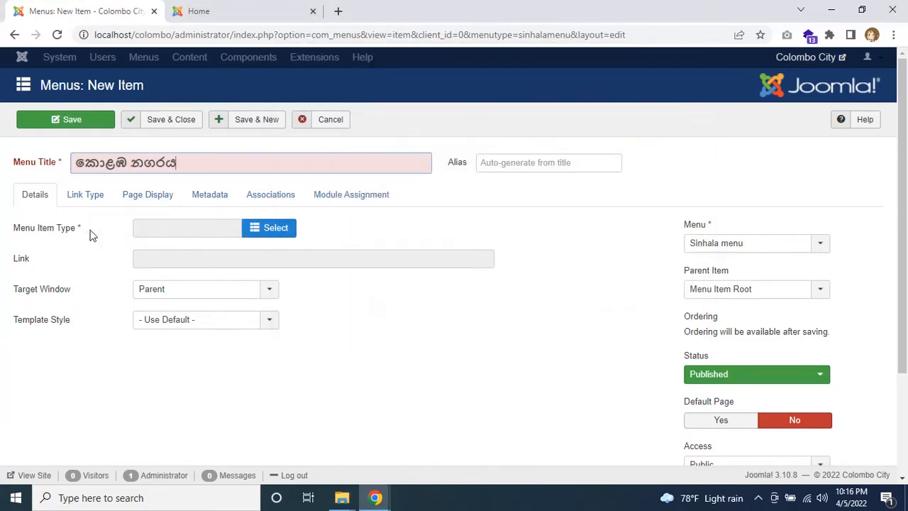
click(270, 233)
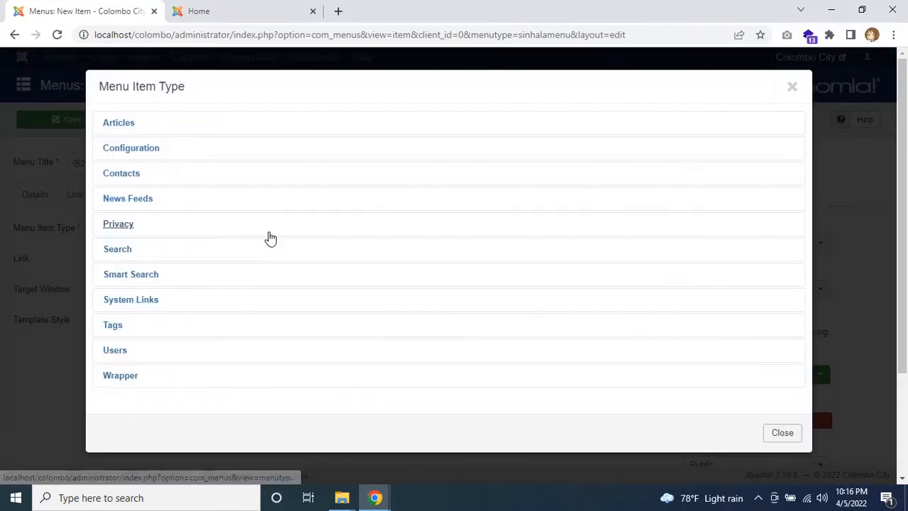
click(122, 125)
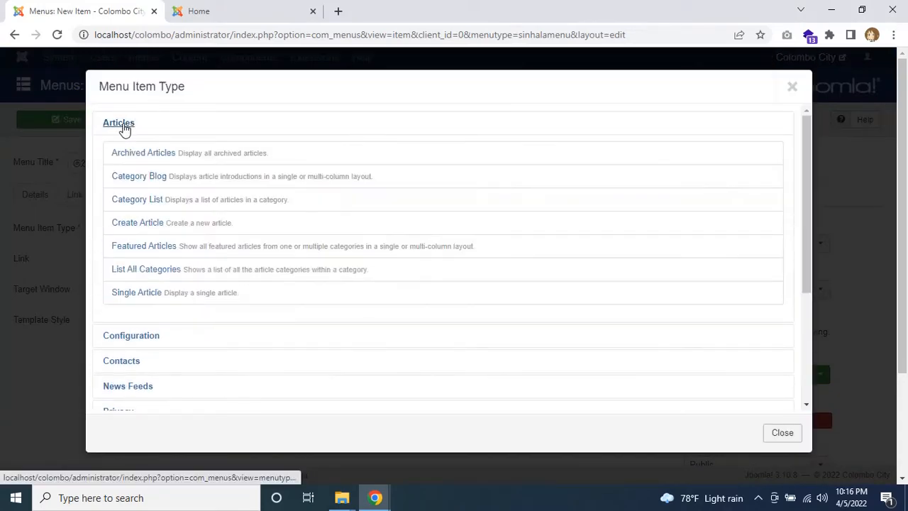
click(126, 299)
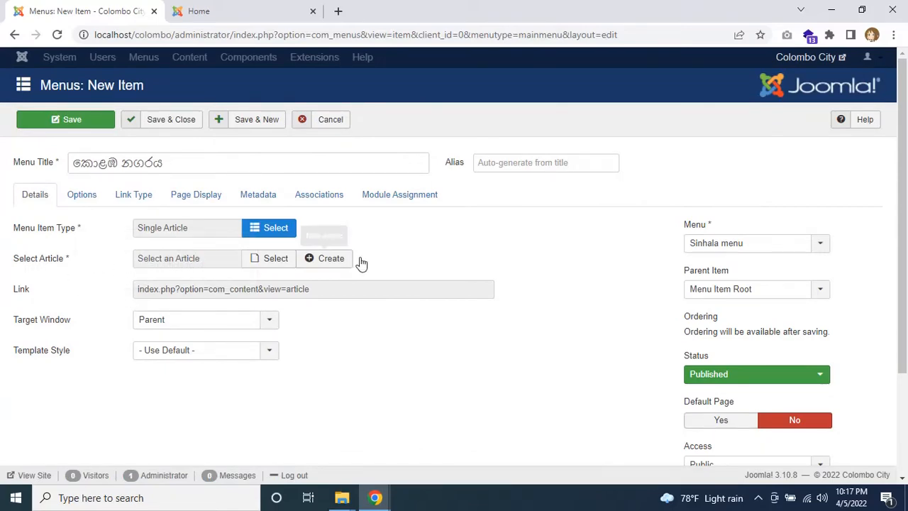
Link the item to the article "කොළඹ නගරය", set its language to Sinhala (Sri Lanka), and save it, opening another new item
click(269, 260)
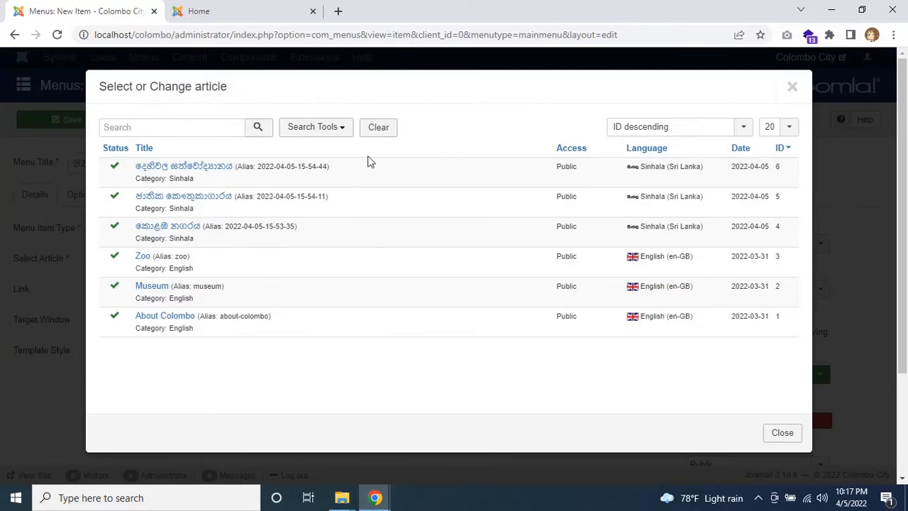
click(179, 227)
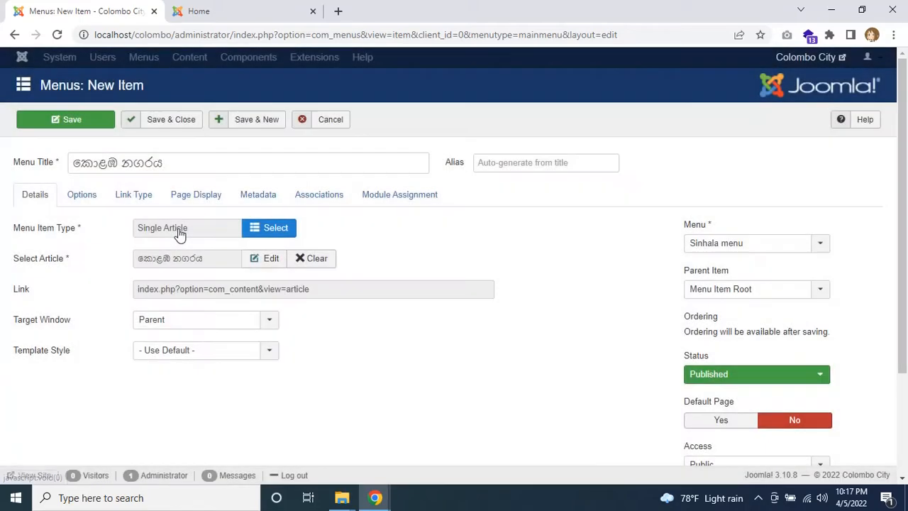
scroll(689, 329, down, 2)
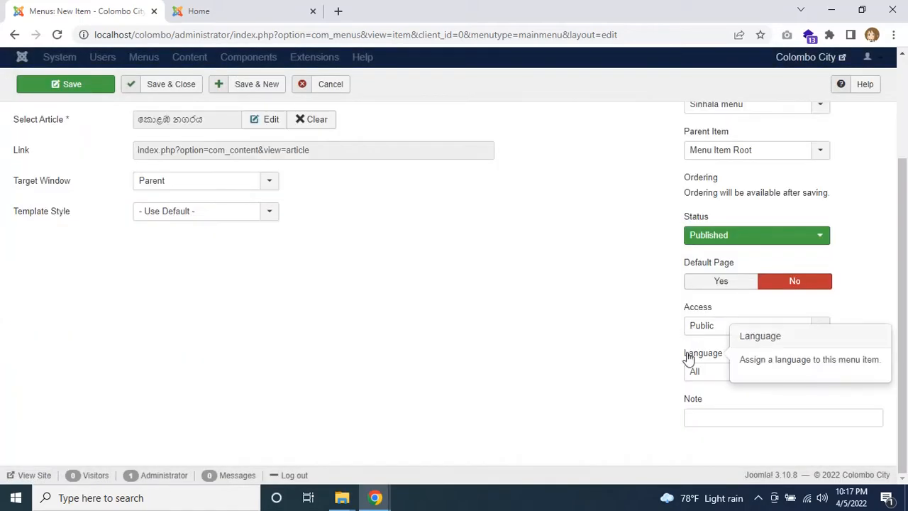
click(745, 371)
click(712, 422)
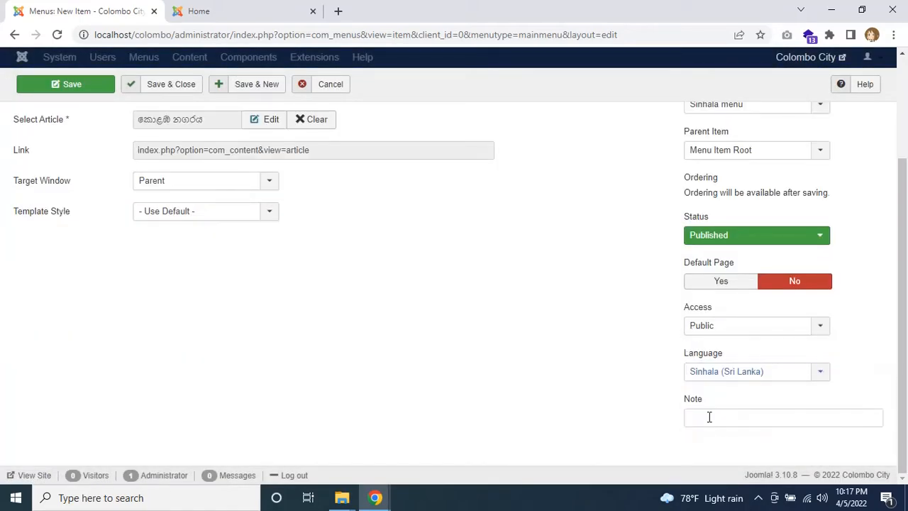
scroll(358, 357, up, 2)
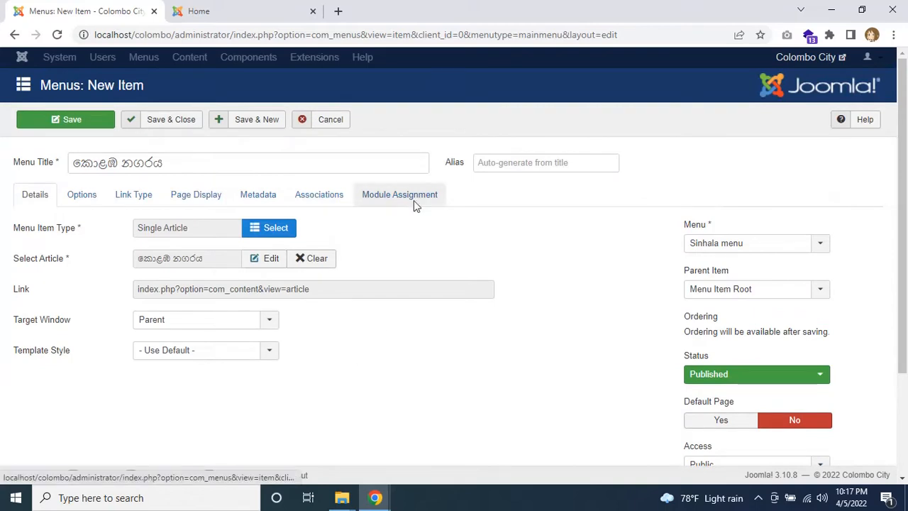
click(277, 122)
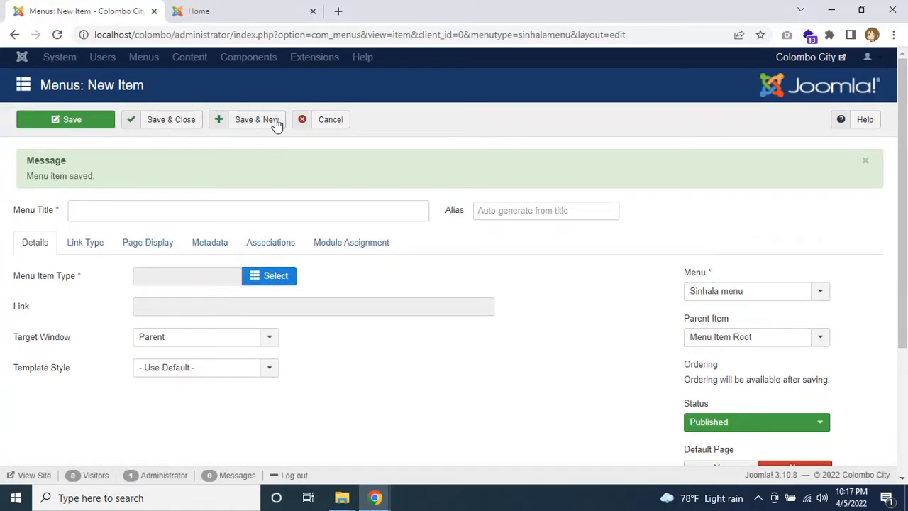
Title the new menu item "ජාතික කෞතුකාගාරය", copying the name from the sinhala-text folder, and set its type to Single Article
click(223, 210)
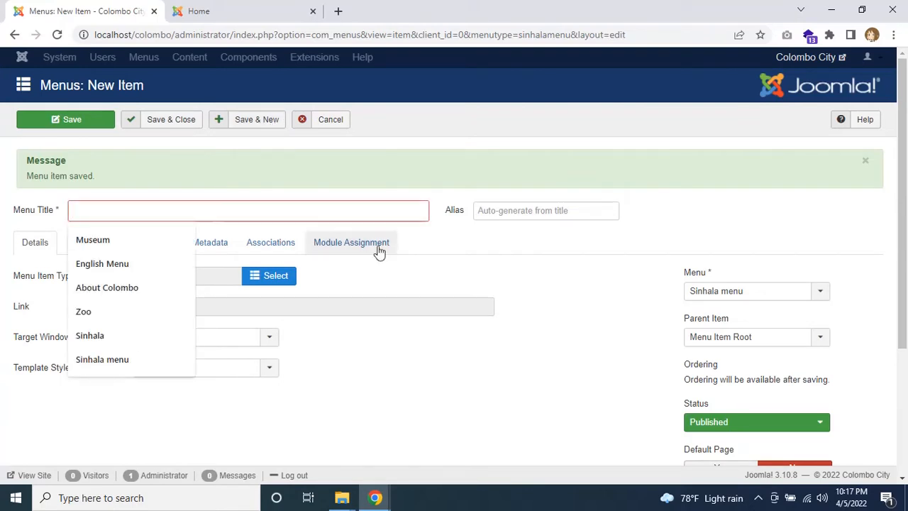
click(342, 497)
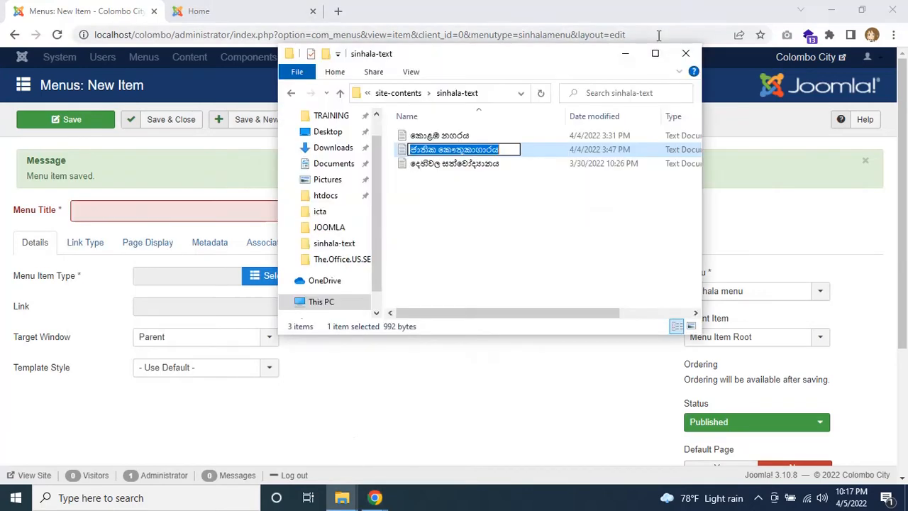
click(626, 55)
text(ජාතික කෞතුකාගාරය)
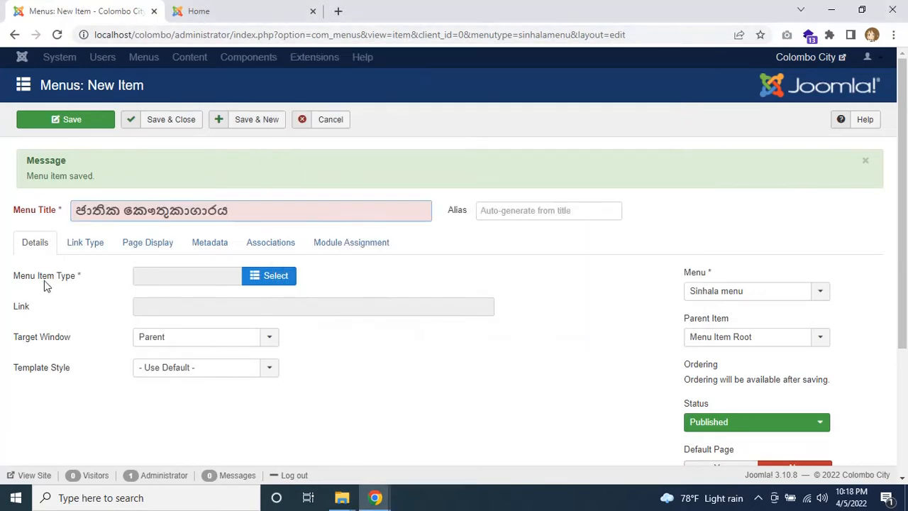
click(273, 278)
click(120, 124)
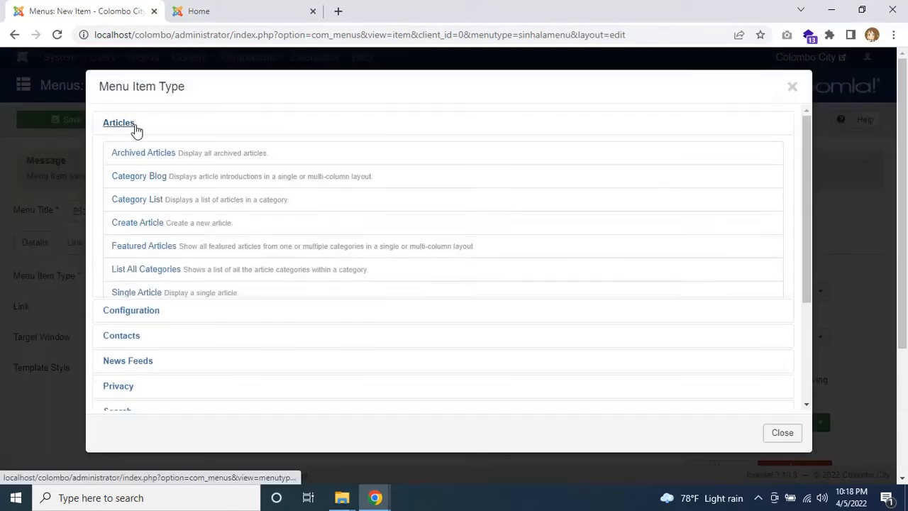
click(130, 291)
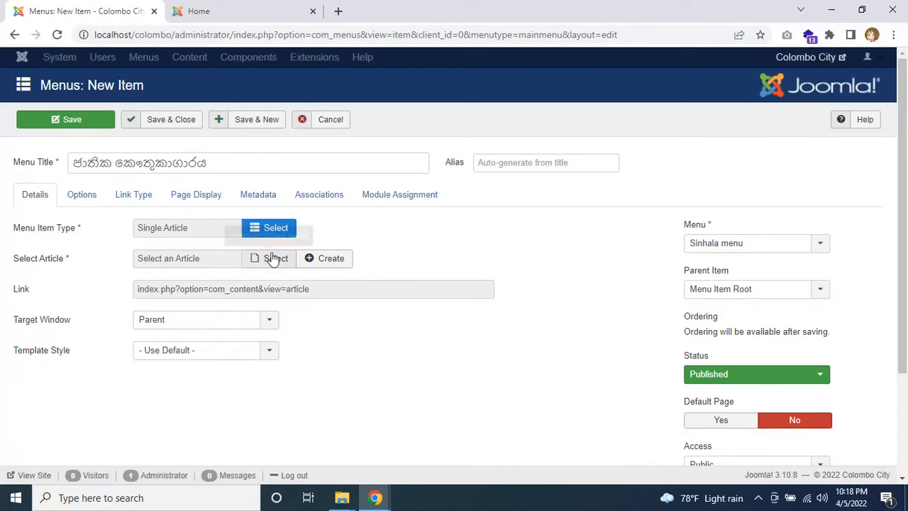
Link the item to the article "ජාතික කෞතුකාගාරය", set its language to Sinhala (Sri Lanka), and save it, opening another new item
click(273, 259)
click(206, 197)
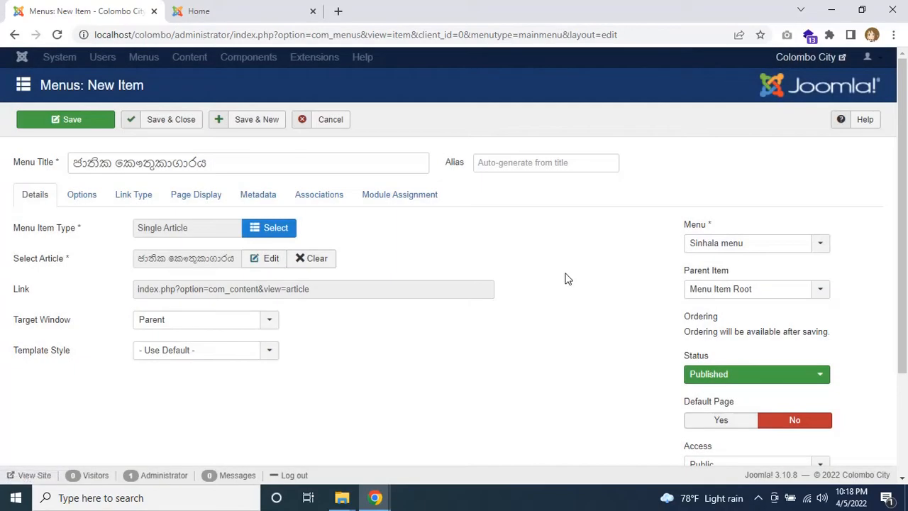
scroll(703, 312, down, 2)
click(712, 377)
click(721, 427)
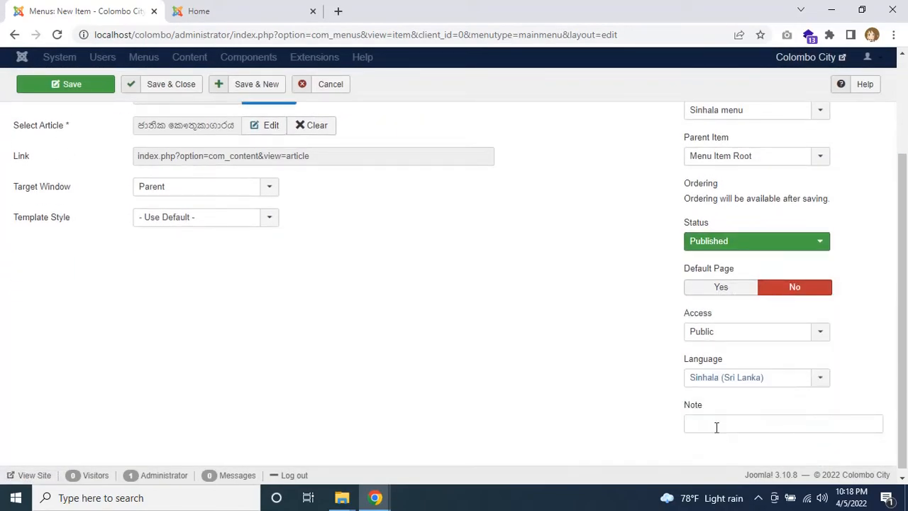
scroll(348, 291, up, 3)
click(254, 121)
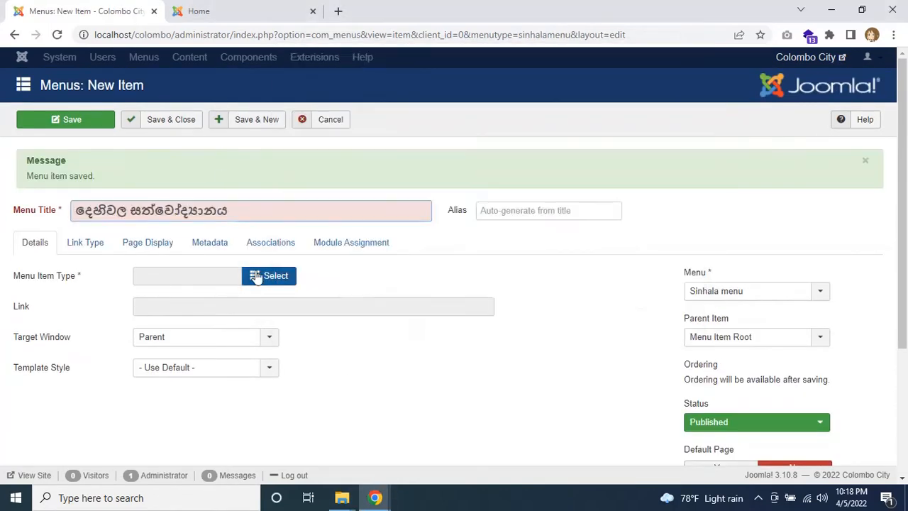
Set up the third item titled "දෙහිවල සත්වෝද්‍යානය" as a Single Article linked to the article of the same name
click(257, 276)
click(120, 301)
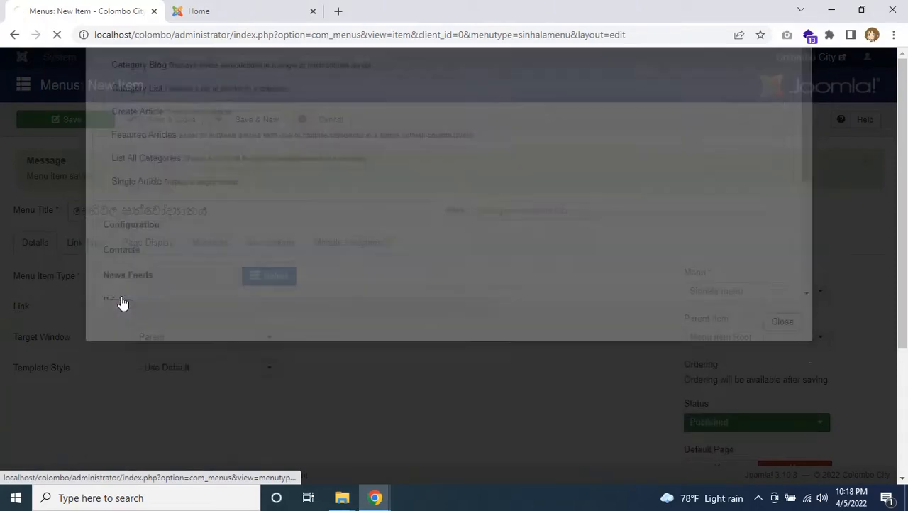
click(287, 259)
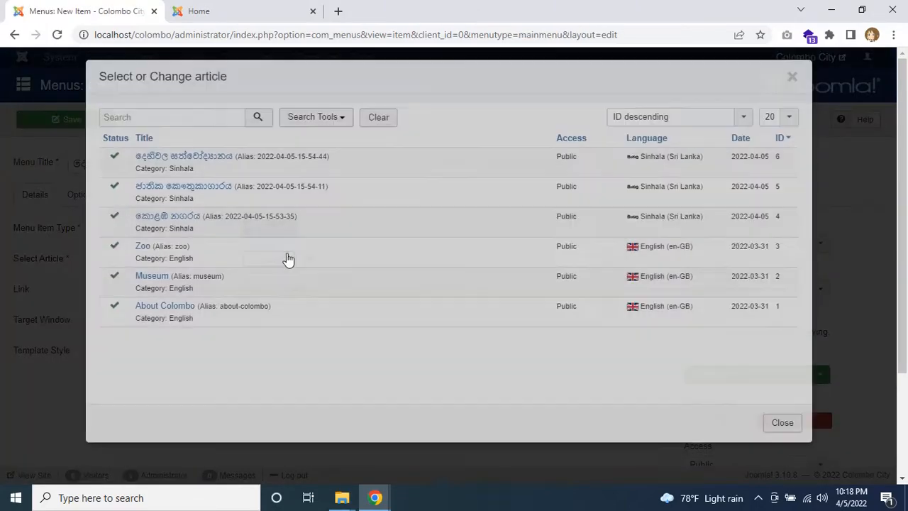
click(153, 168)
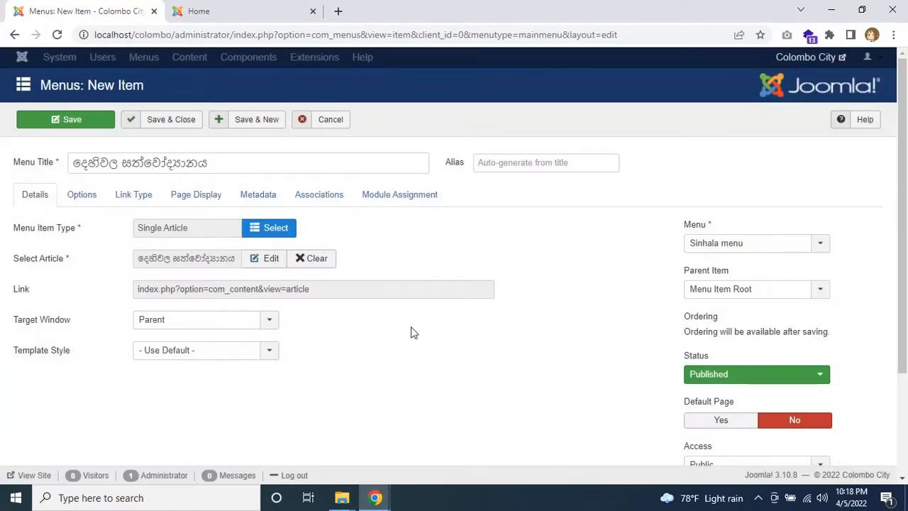
Set the menu item's language to Sinhala (Sri Lanka), then save and close it
scroll(426, 333, down, 2)
click(723, 371)
click(708, 421)
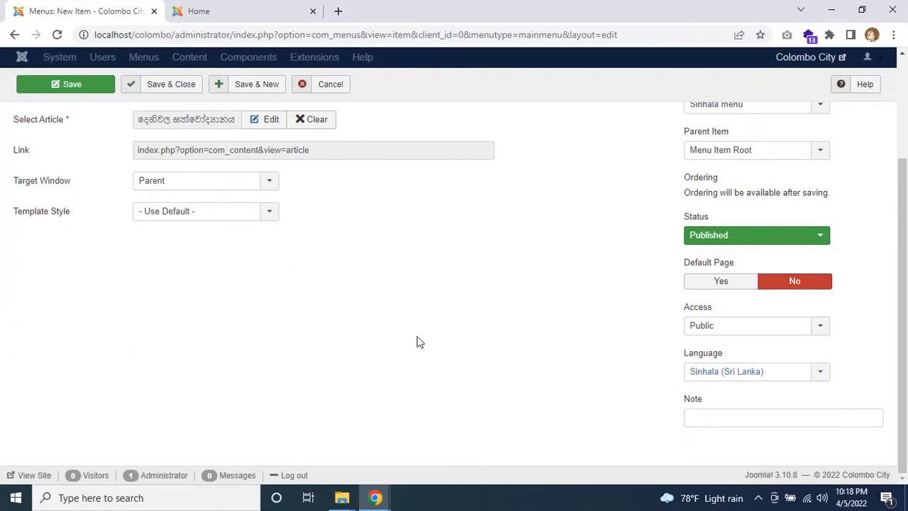
scroll(419, 341, up, 2)
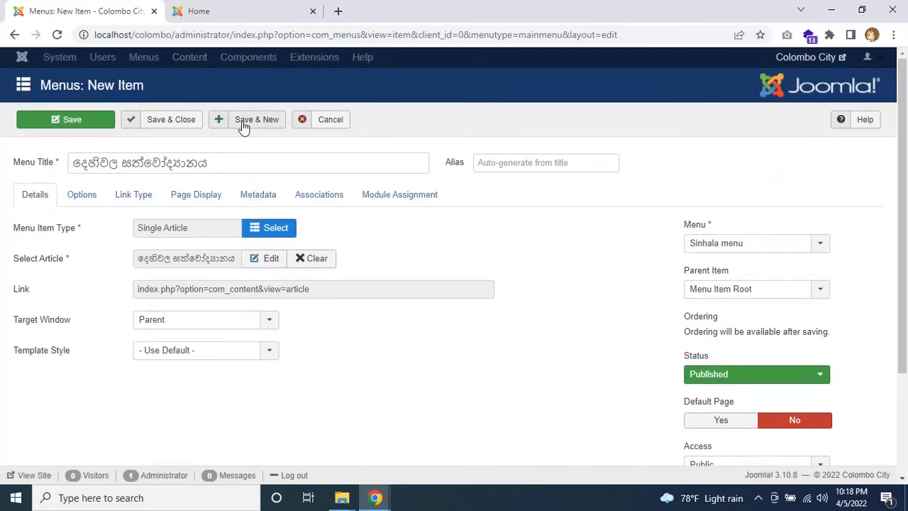
click(159, 121)
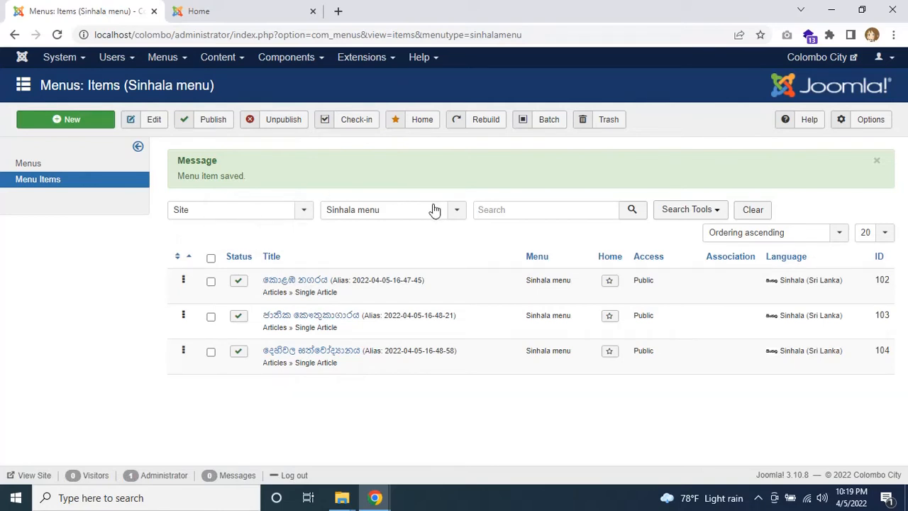
Add a new item to the English menu titled "About Colombo" and set its type to Single Article
click(164, 60)
click(202, 145)
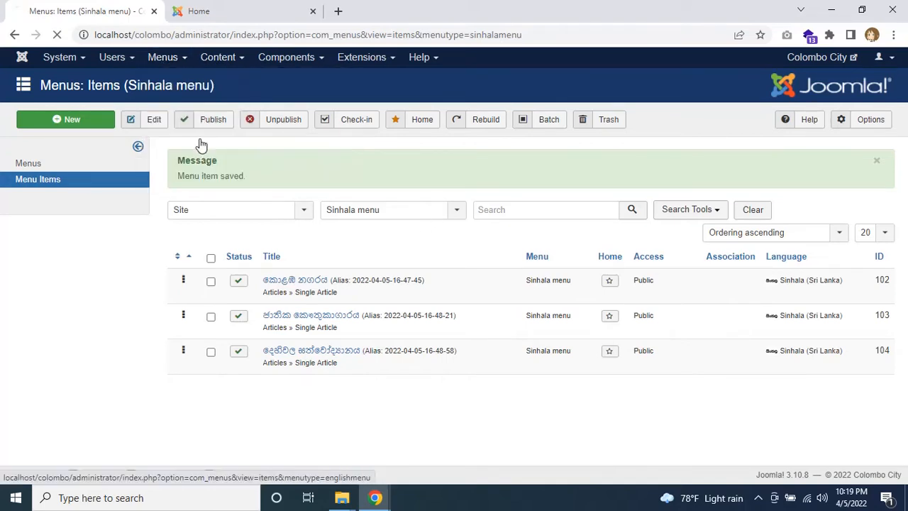
click(69, 120)
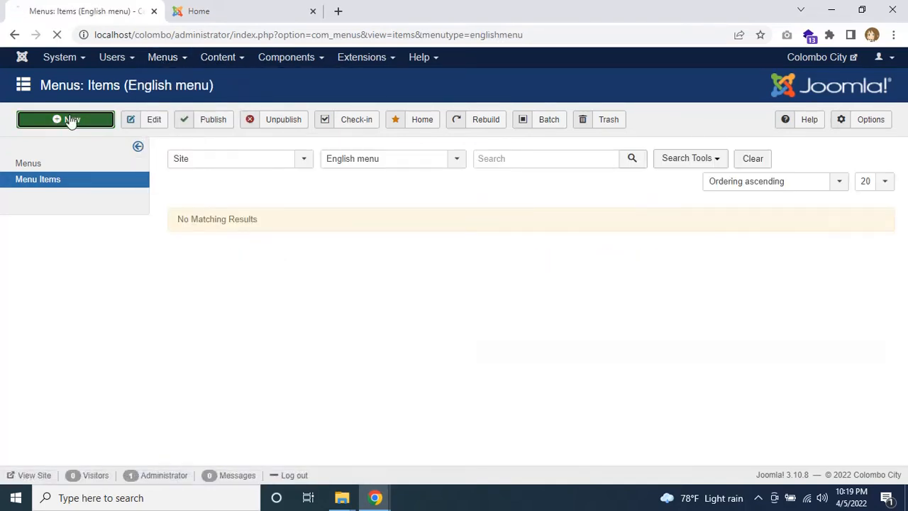
click(386, 164)
text(Ab)
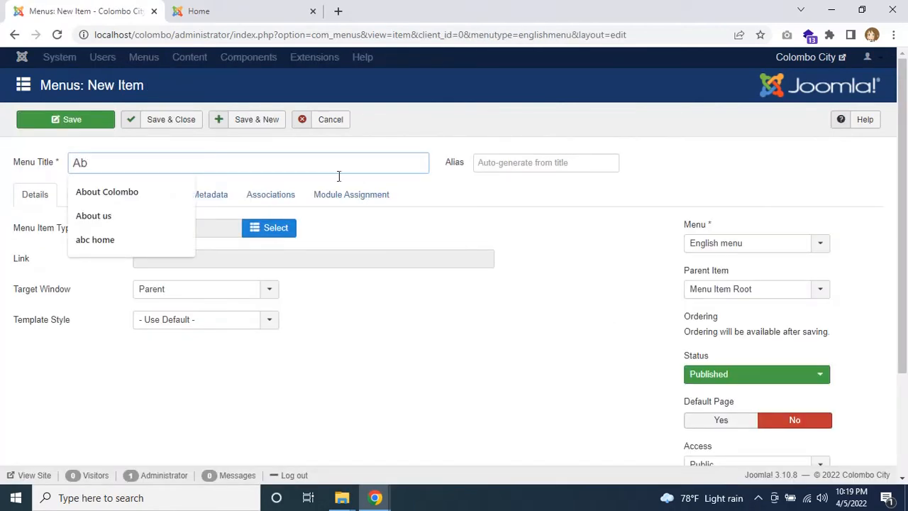
click(113, 189)
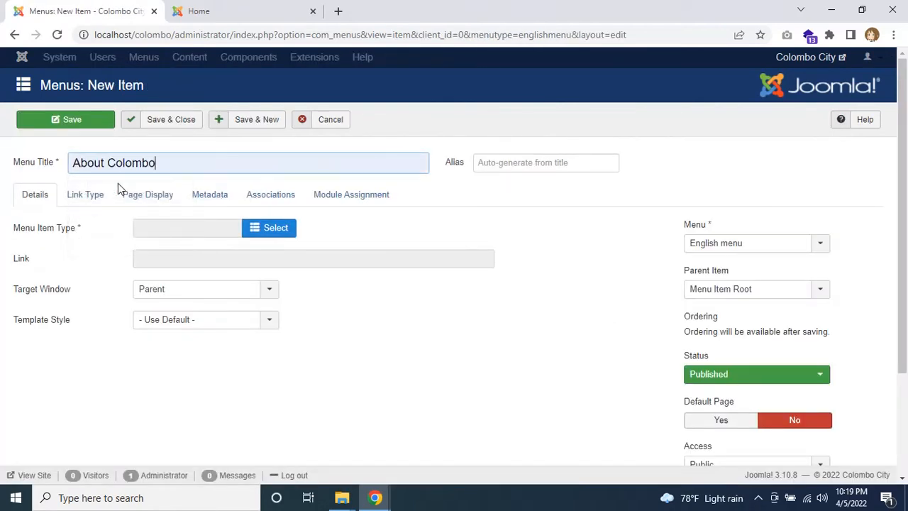
click(266, 227)
click(108, 122)
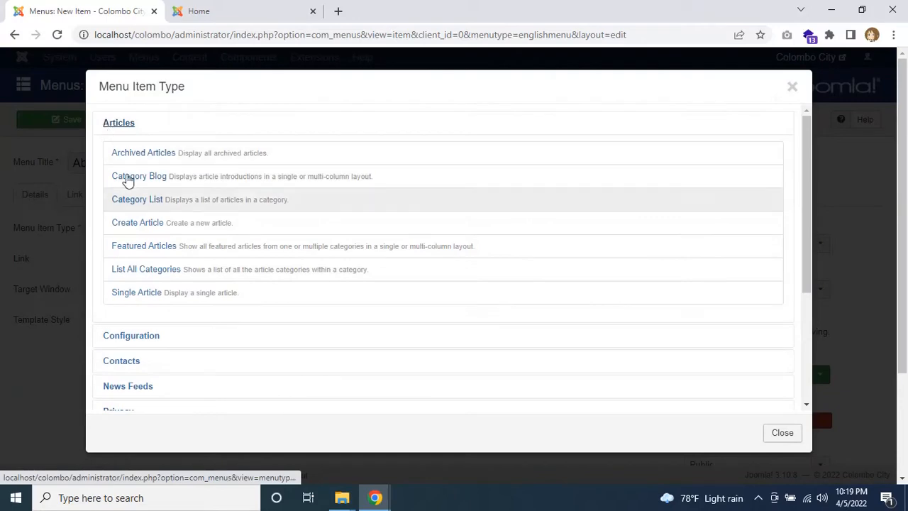
click(151, 298)
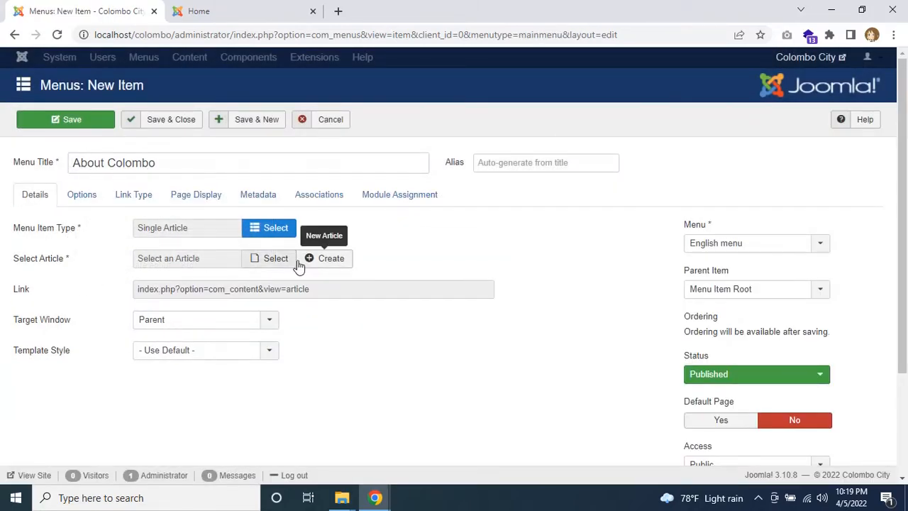
Link the item to the article "About Colombo", set its language to English (en-GB), and save it, opening another new item
click(275, 261)
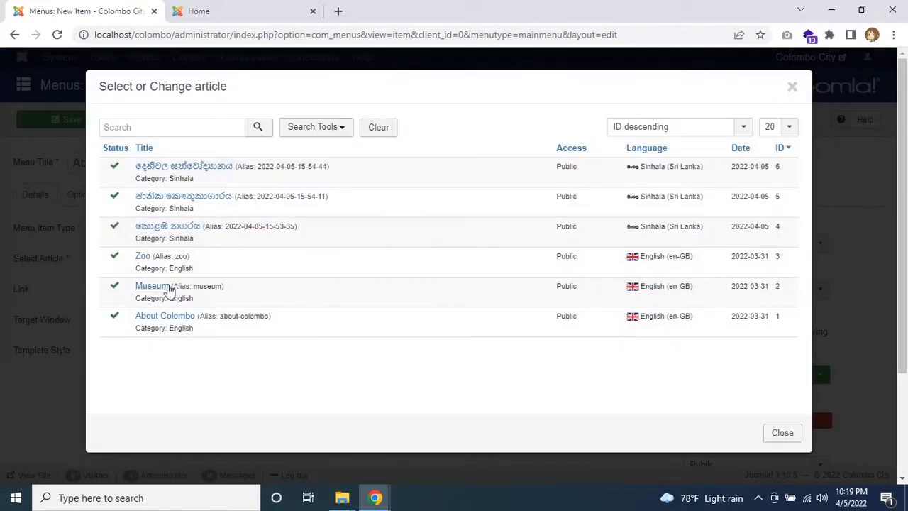
click(169, 316)
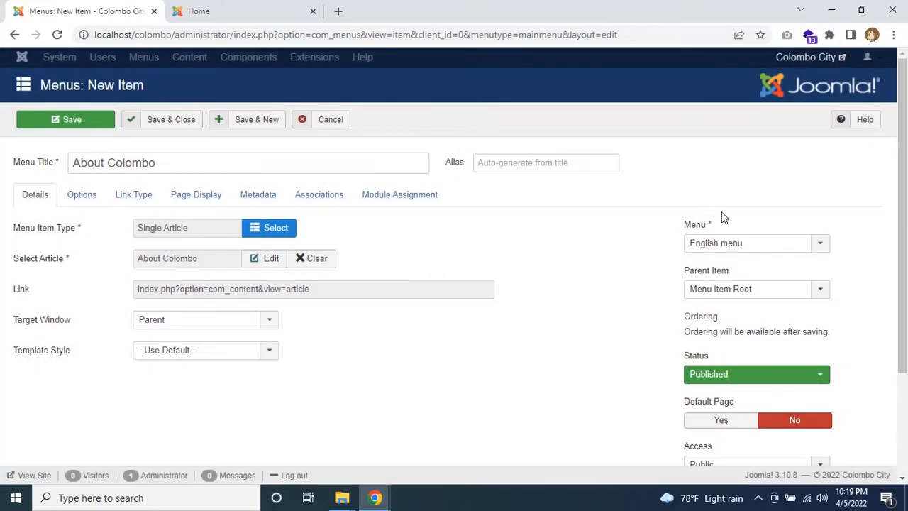
scroll(847, 259, down, 2)
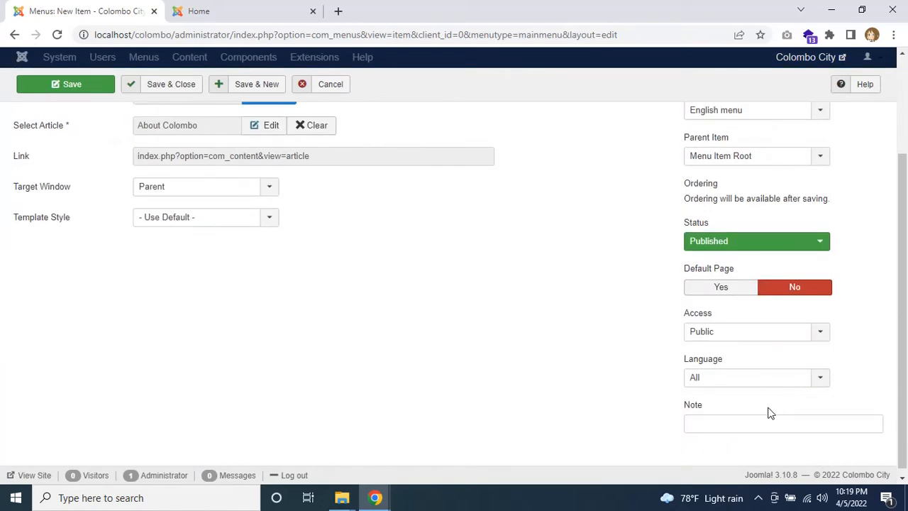
click(799, 383)
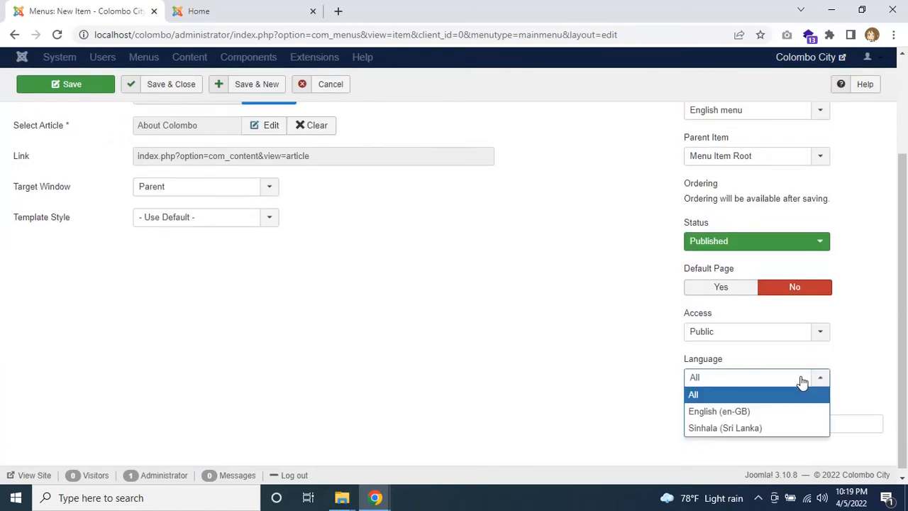
click(712, 412)
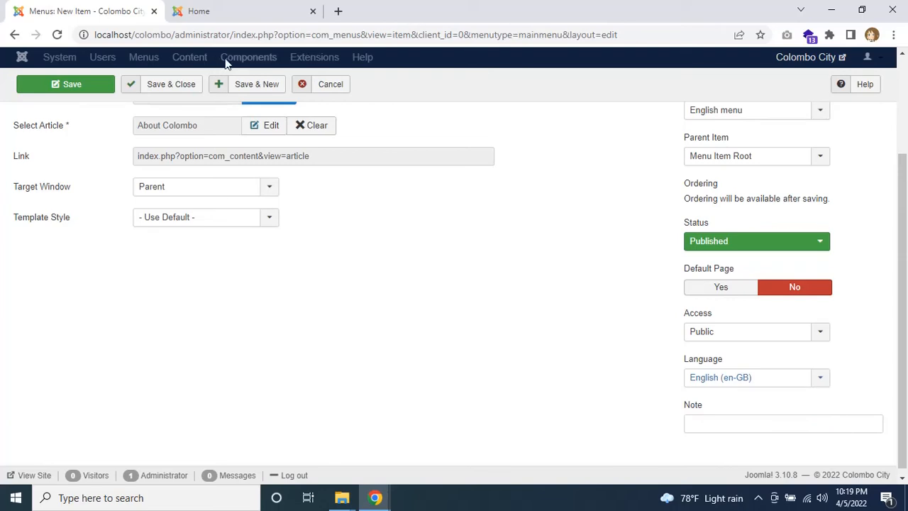
click(241, 91)
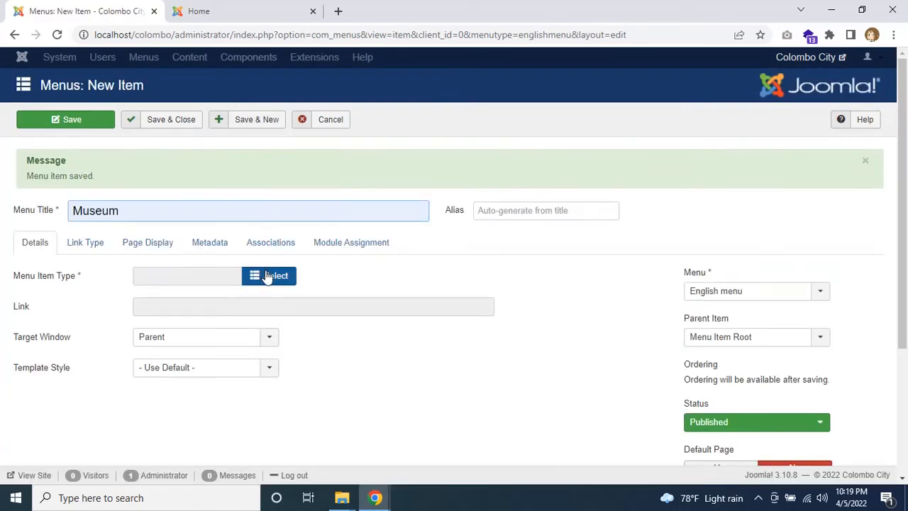
Set up the new item titled "Museum" as a Single Article linked to the article "Museum"
click(268, 275)
click(116, 124)
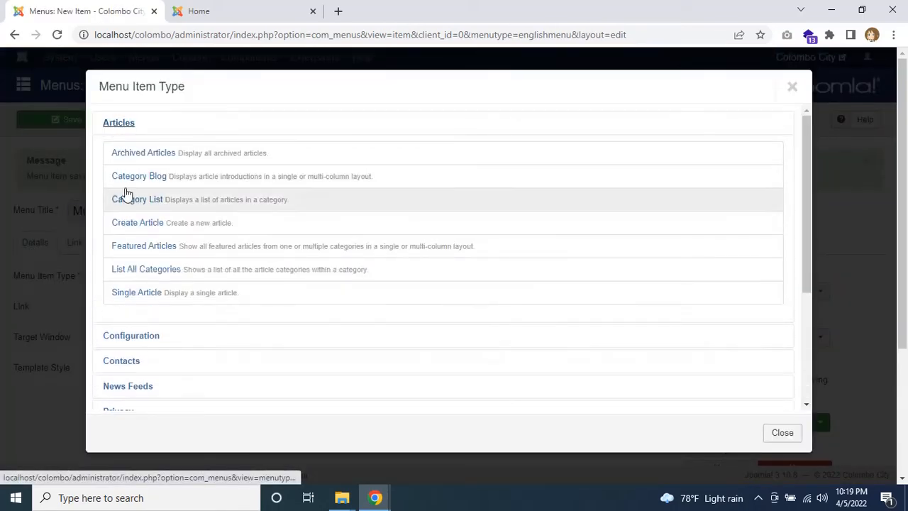
click(134, 294)
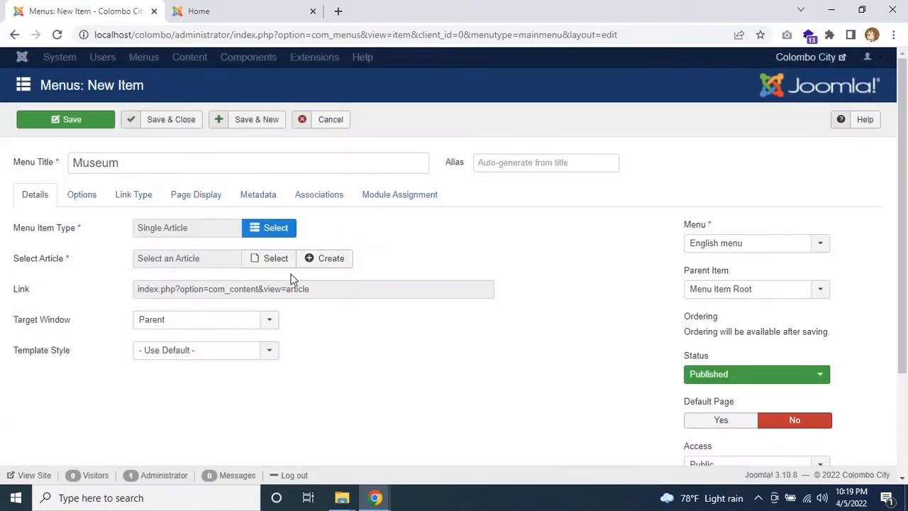
click(278, 259)
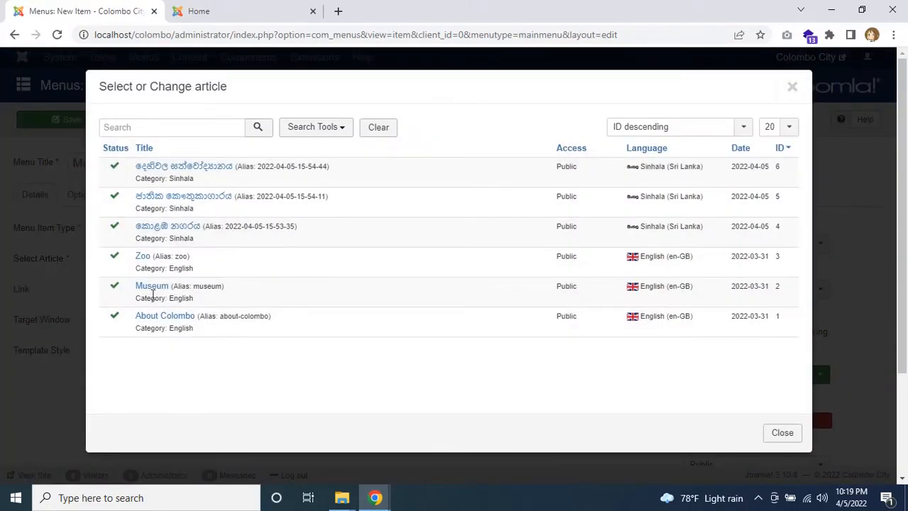
click(152, 287)
Set the Museum item's language to English (en-GB) and save it, opening another new item
scroll(851, 288, down, 2)
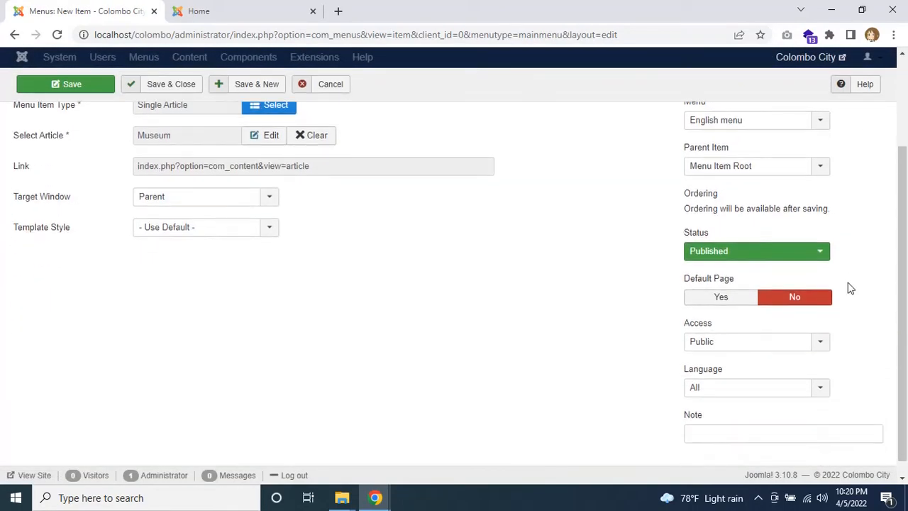
click(754, 371)
click(725, 411)
scroll(462, 306, up, 4)
click(247, 120)
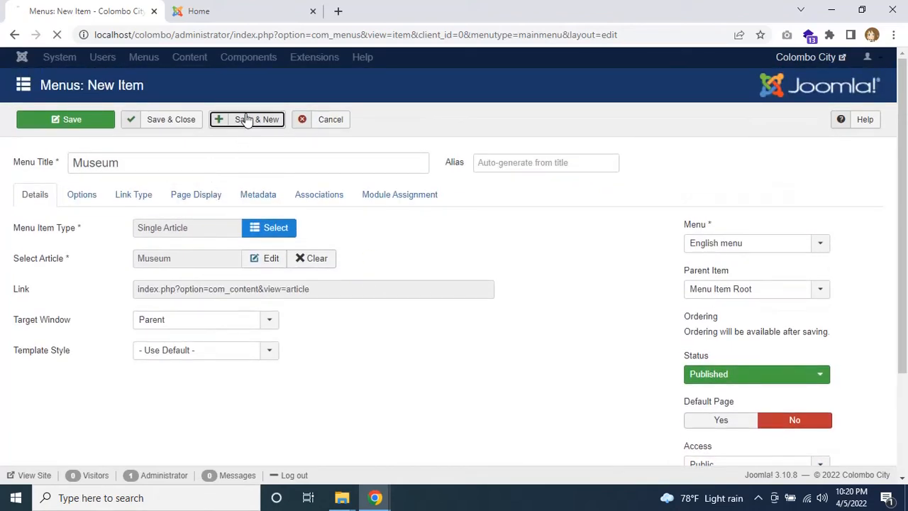
Title the new item "Zoo" and make it a Single Article linked to the article "Zoo"
click(124, 209)
text(Zoo)
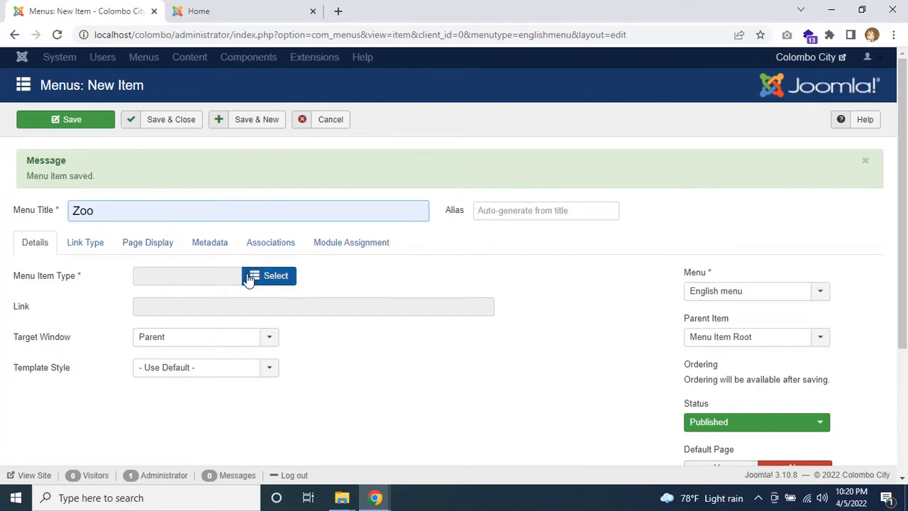
click(273, 277)
click(117, 124)
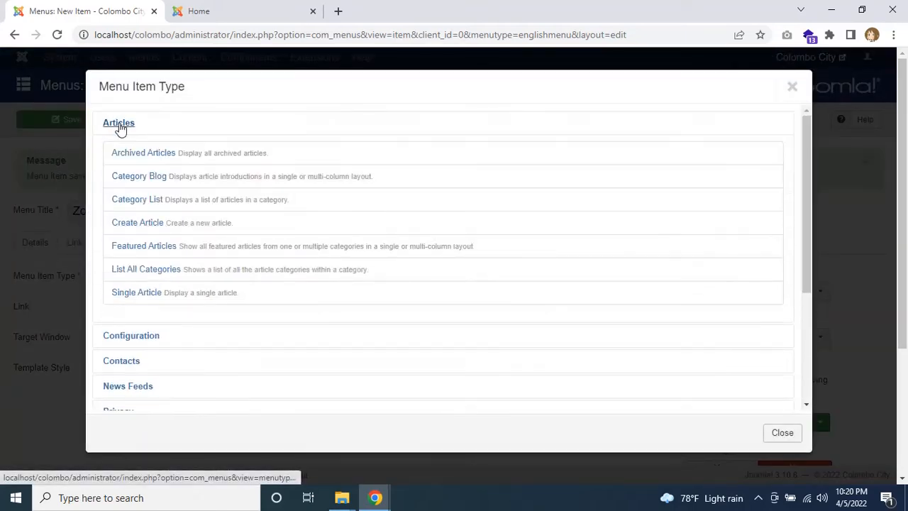
click(122, 295)
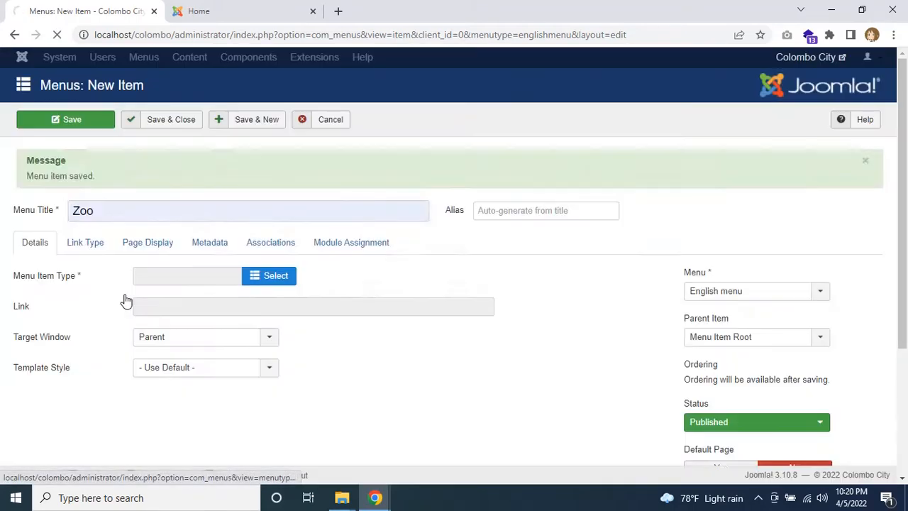
click(270, 259)
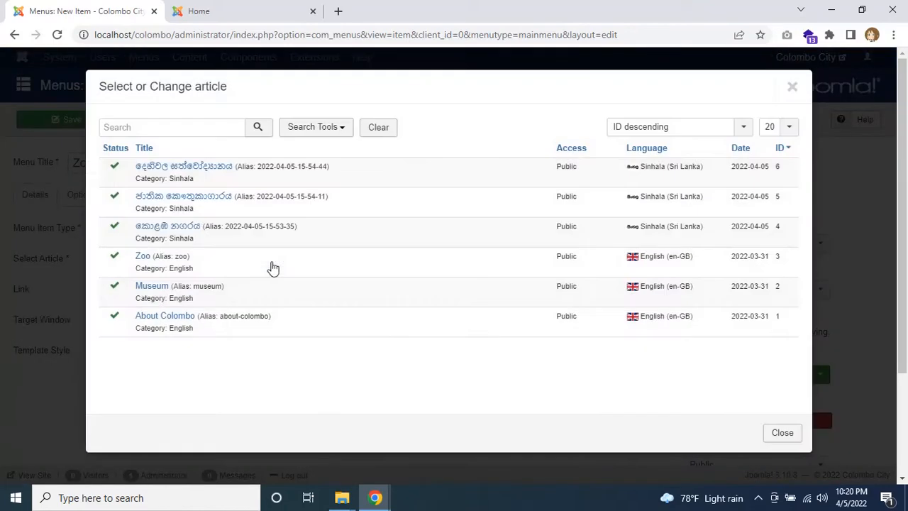
click(143, 256)
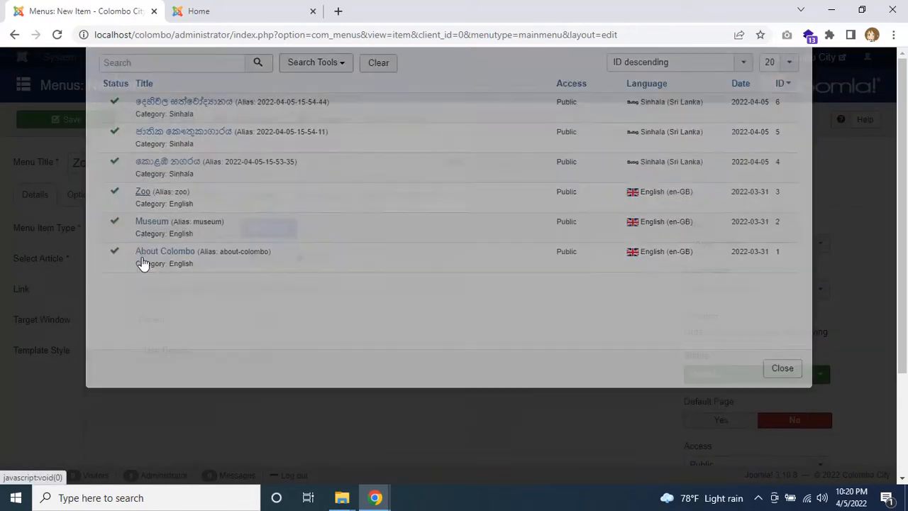
Set the Zoo item's language to English (en-GB), then save and close it
scroll(790, 317, down, 2)
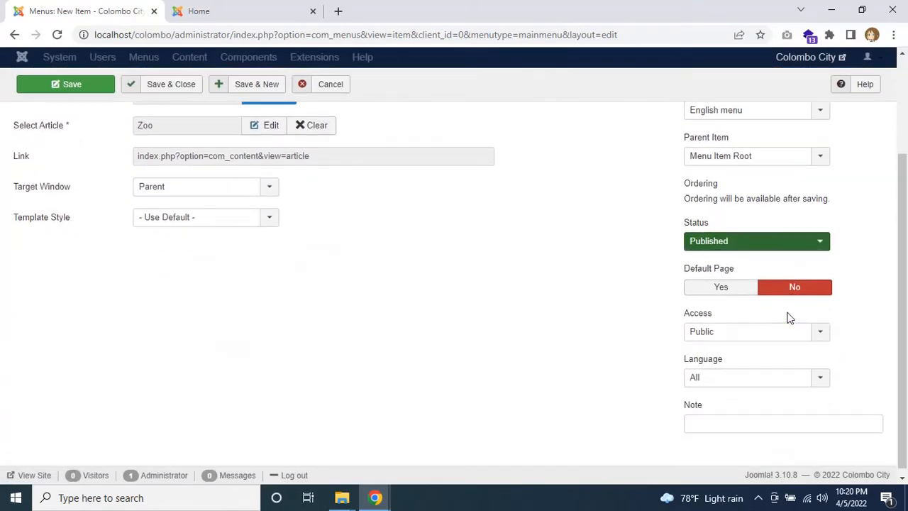
click(778, 375)
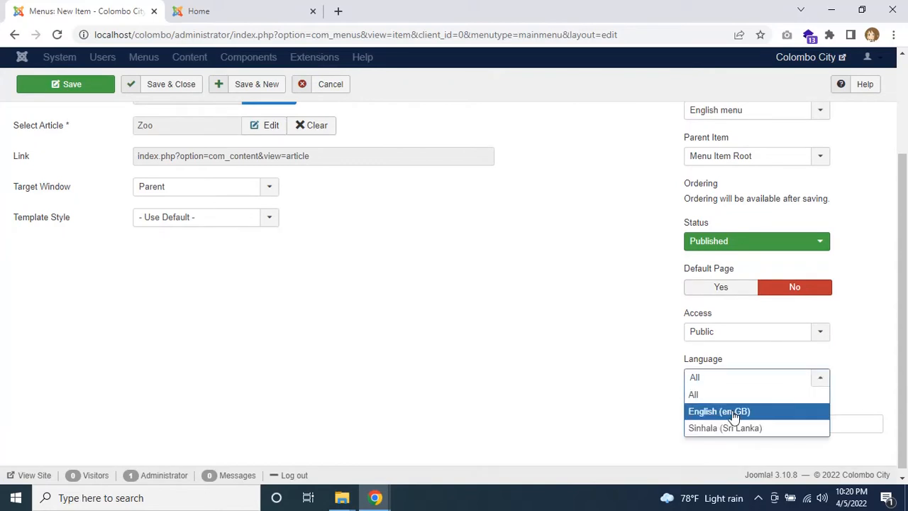
click(709, 410)
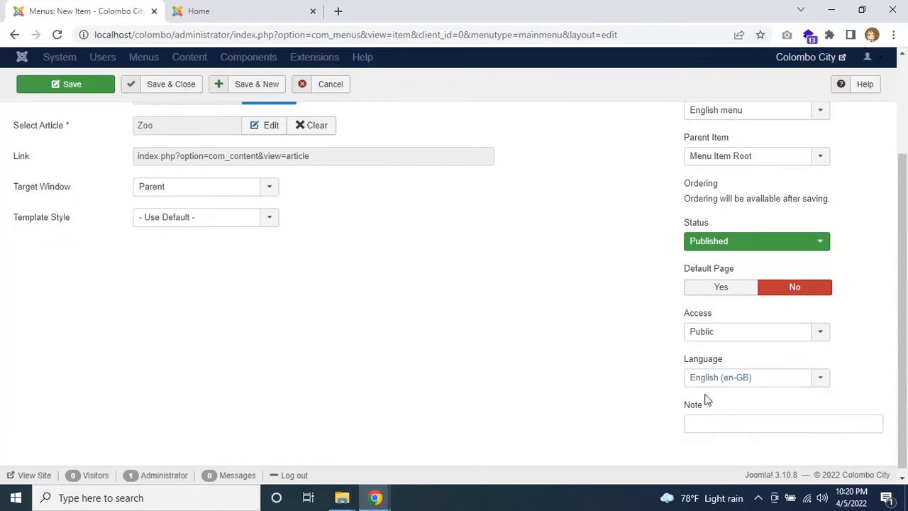
scroll(391, 334, up, 2)
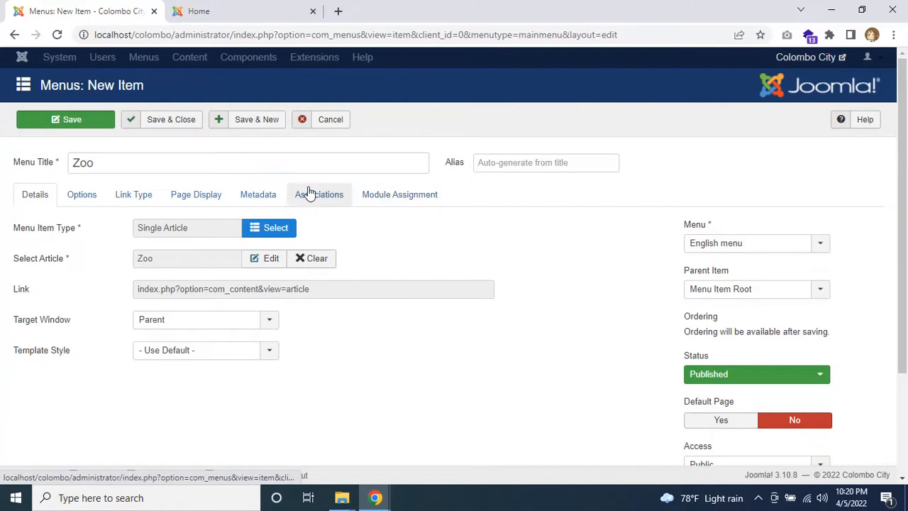
click(192, 124)
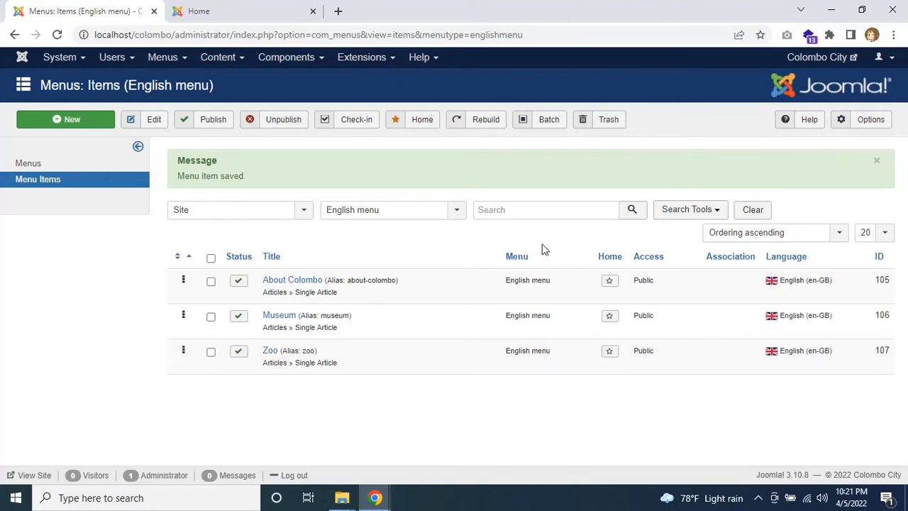
Make "About Colombo" the home item of the English menu and "කොළඹ නගරය" the home item of the Sinhala menu
click(610, 283)
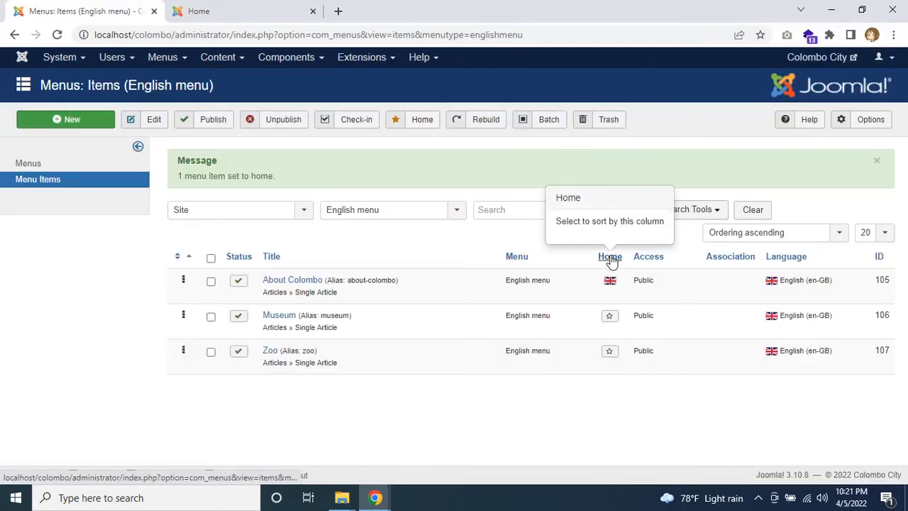
click(164, 63)
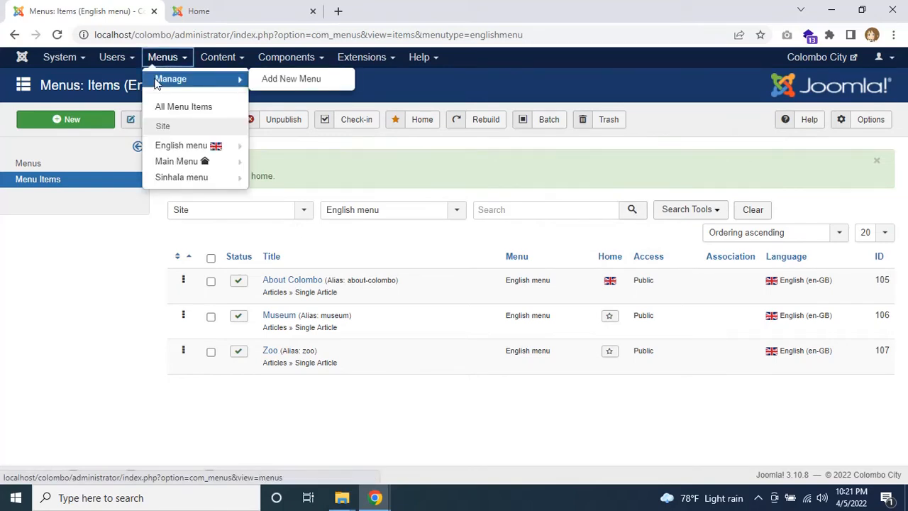
click(173, 178)
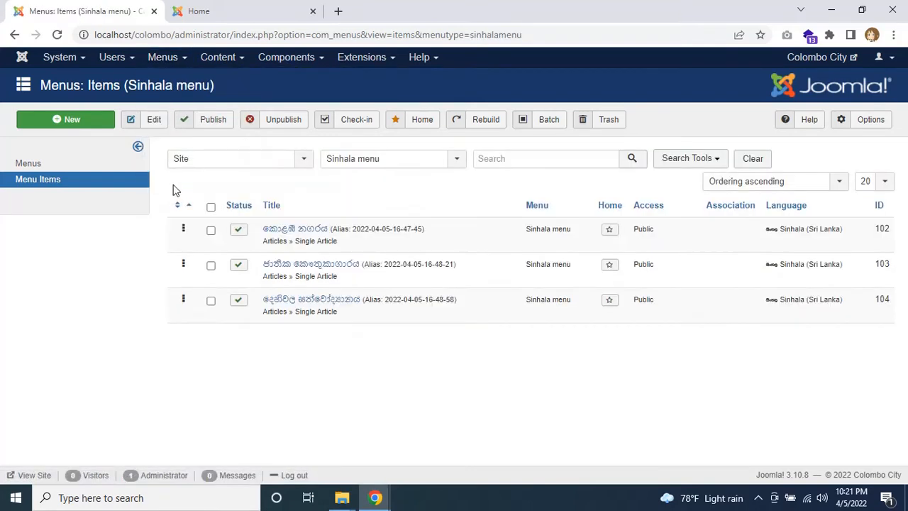
click(609, 230)
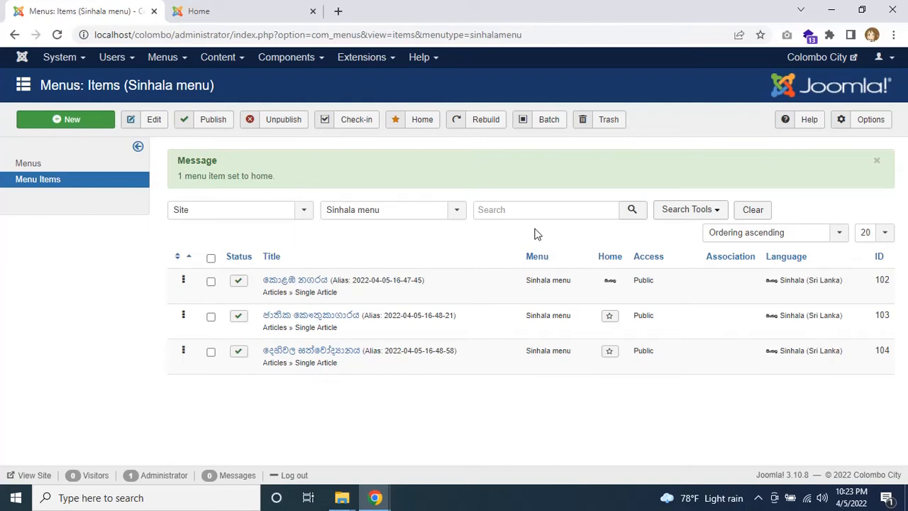
Associate the Sinhala menu item "කොළඹ නගරය" with the English item "About Colombo", then save and close it
click(295, 282)
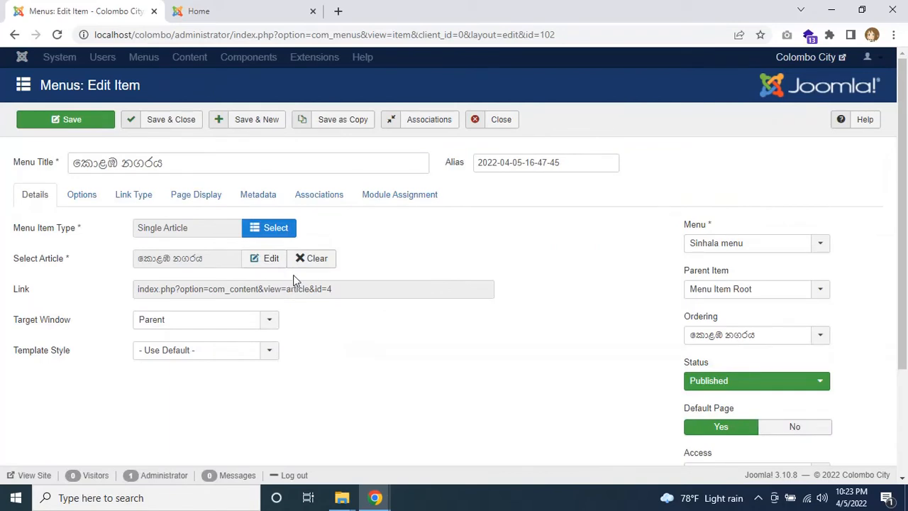
click(320, 200)
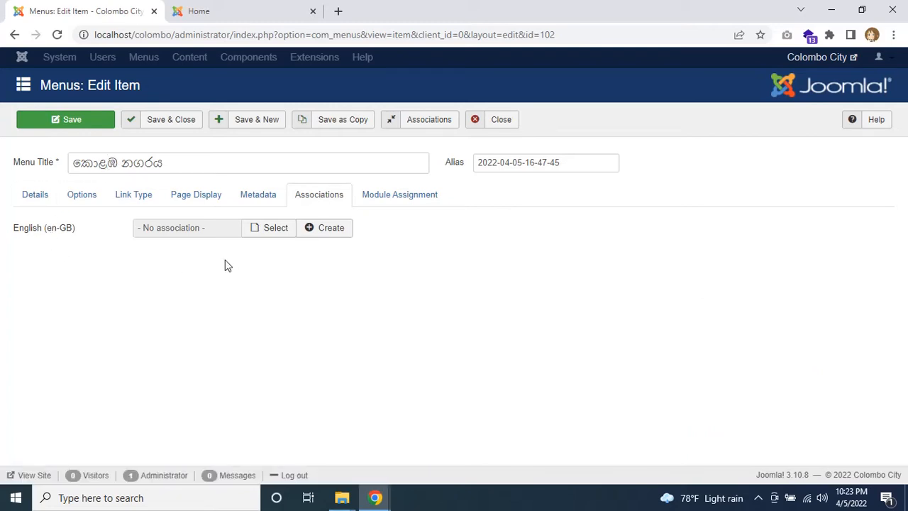
click(276, 232)
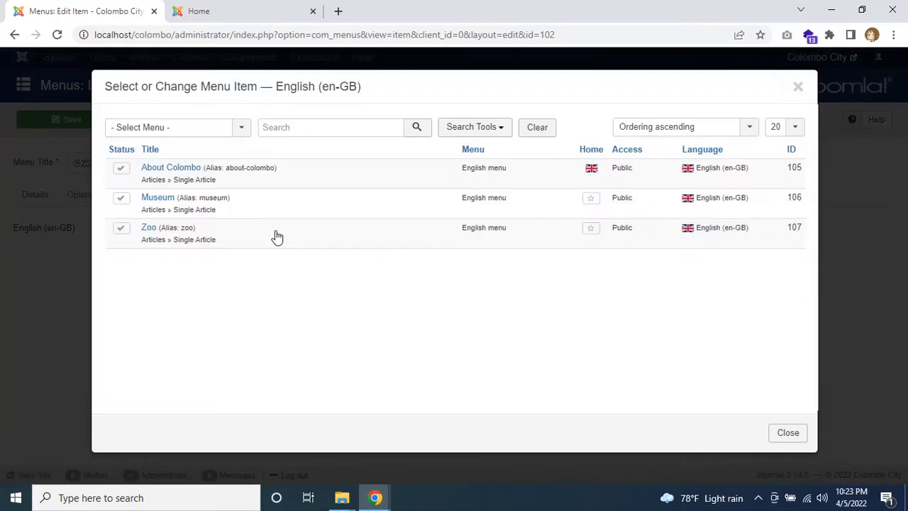
click(160, 171)
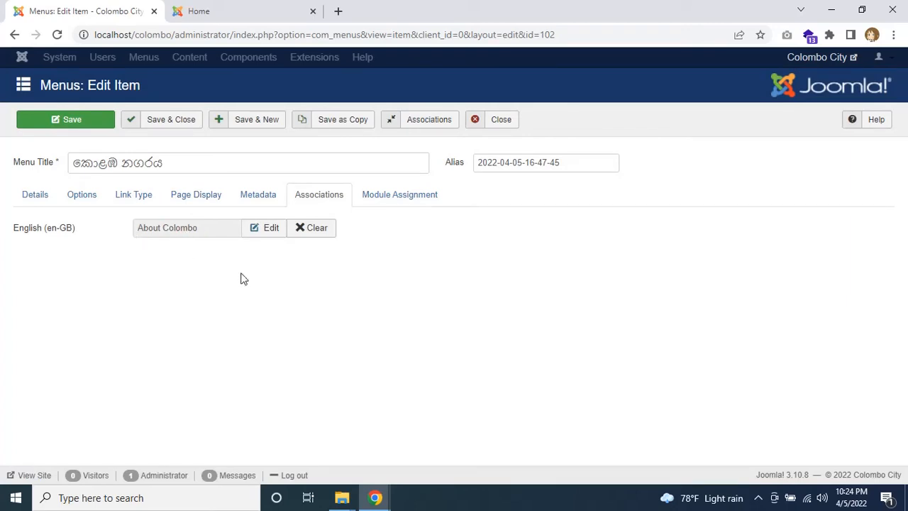
click(178, 127)
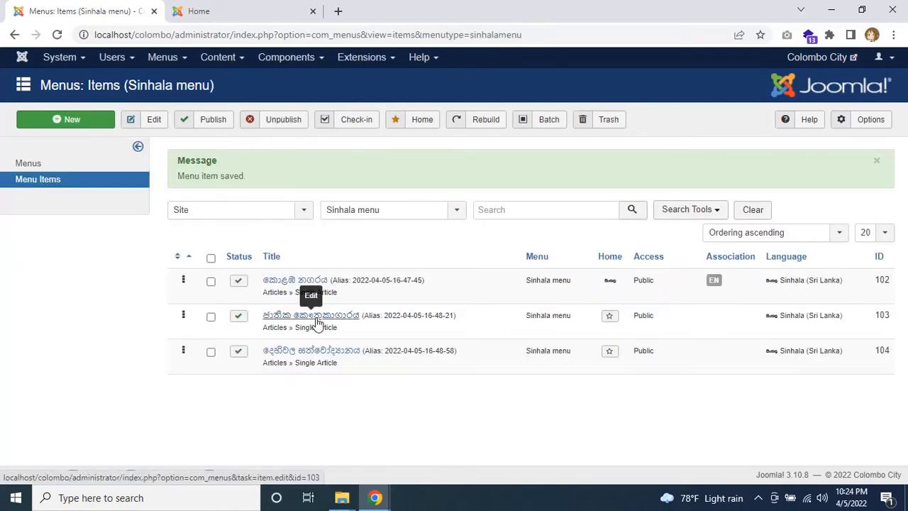
Associate the Sinhala menu item "ජාතික කෞතුකාගාරය" with the English item "Museum", then save and close it
click(299, 320)
click(330, 202)
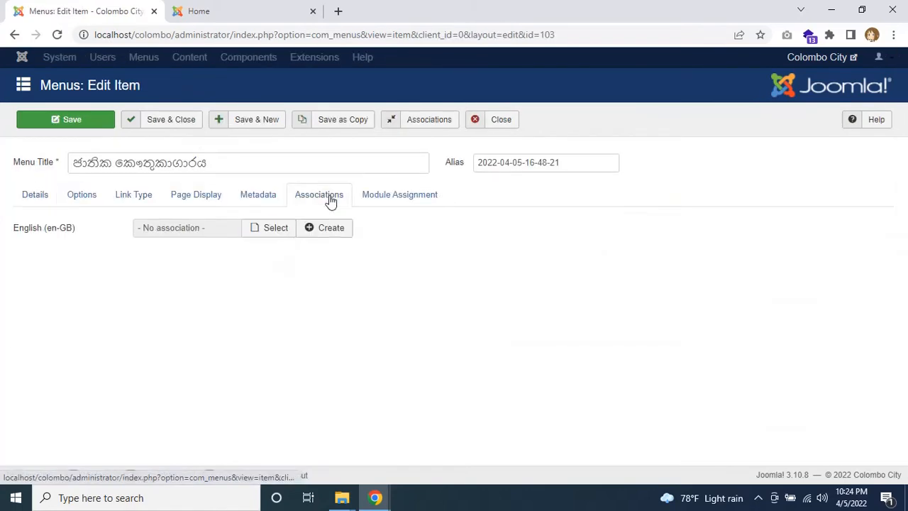
click(268, 229)
click(150, 200)
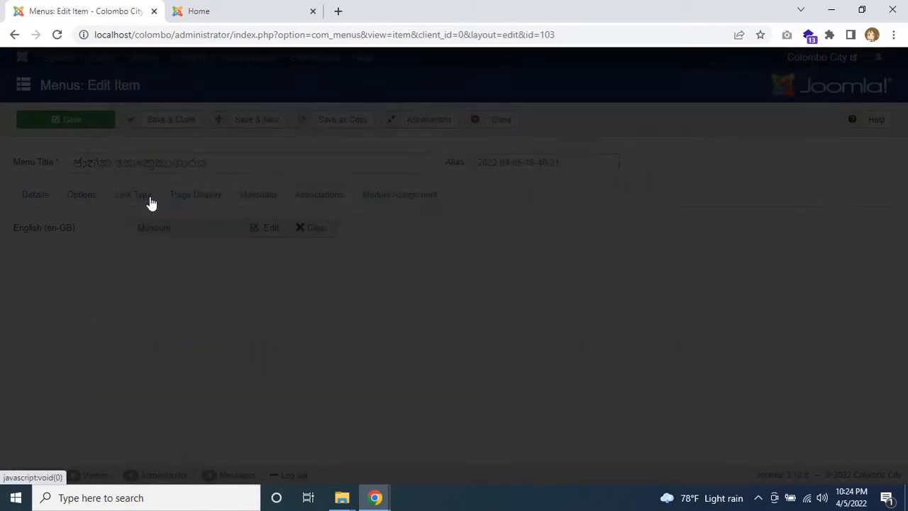
click(164, 125)
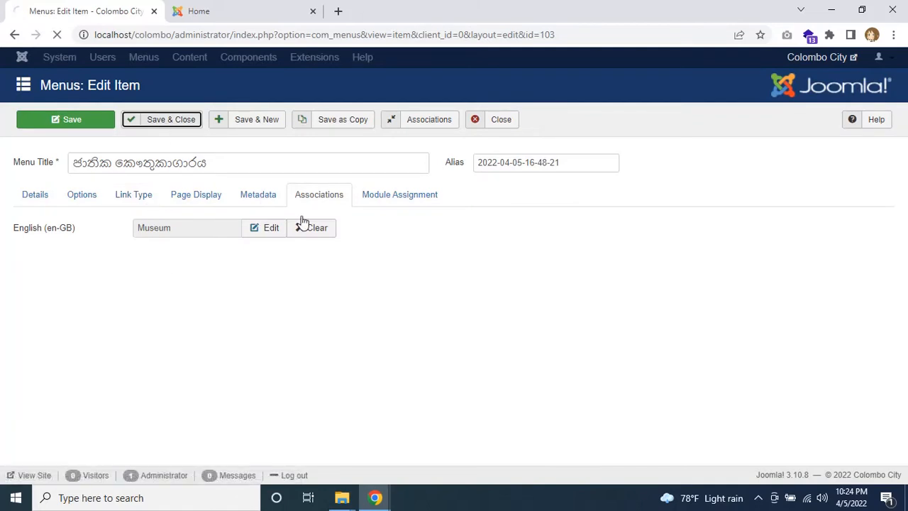
Associate the Sinhala menu item "දෙහිවල සත්වෝද්‍යානය" with the English item "Zoo", then save and close it
click(321, 353)
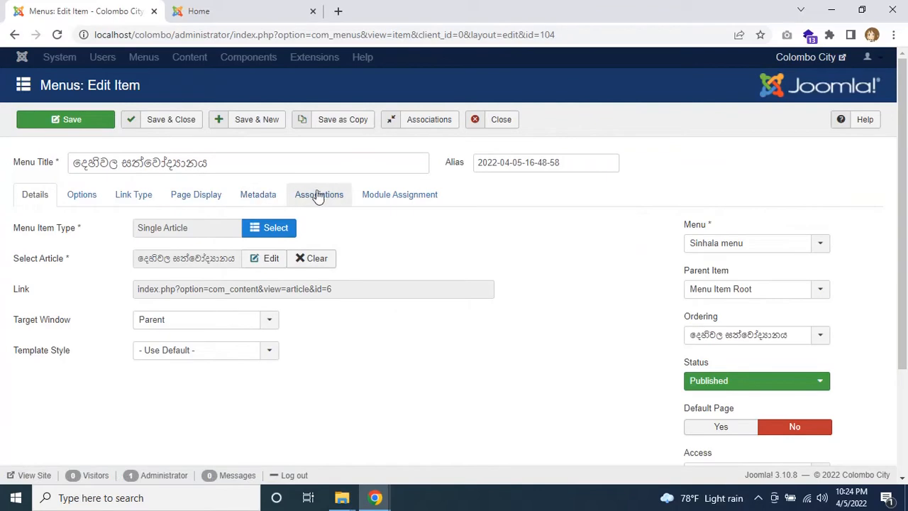
click(319, 196)
click(283, 234)
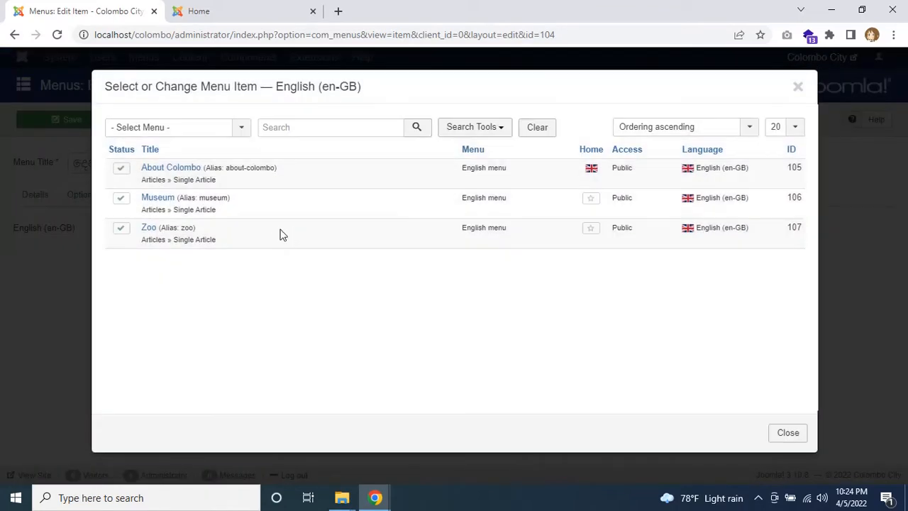
click(148, 229)
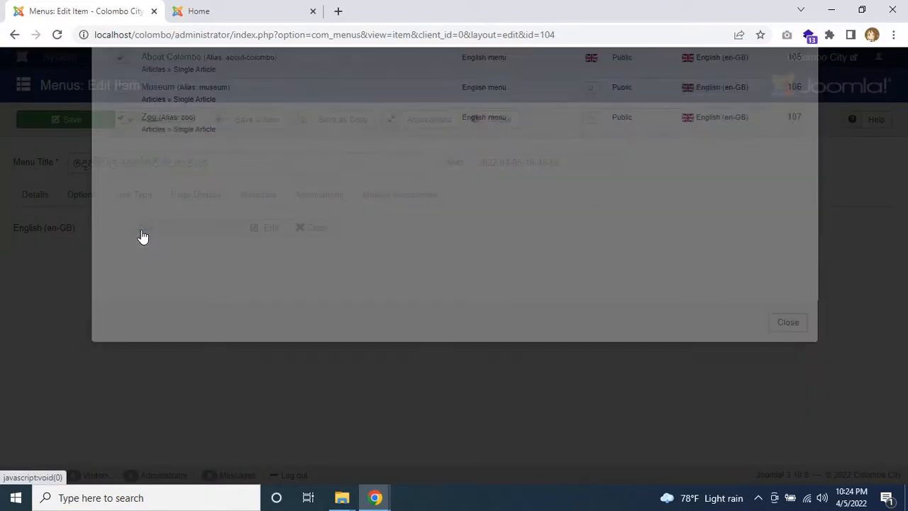
click(161, 125)
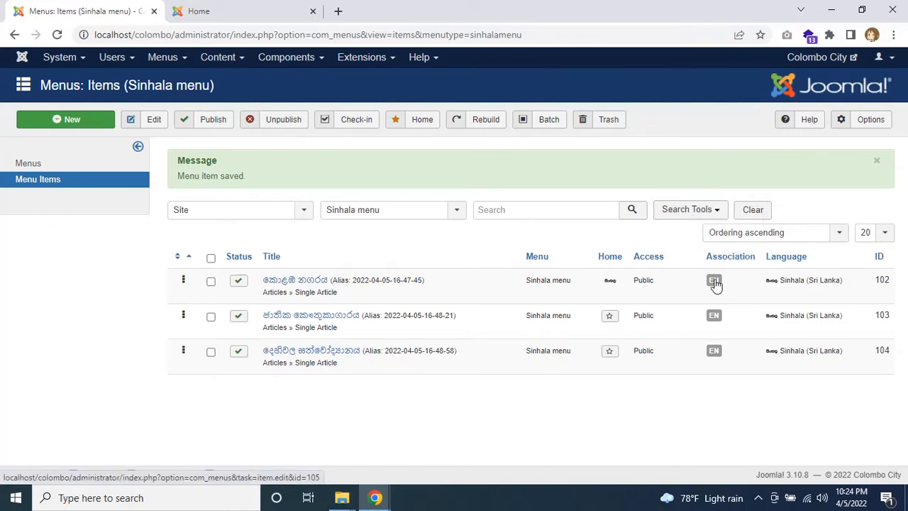
Check the associations of the Sinhala menu items and reload the site's front page to view its current state
mouse_move(716, 323)
mouse_move(715, 286)
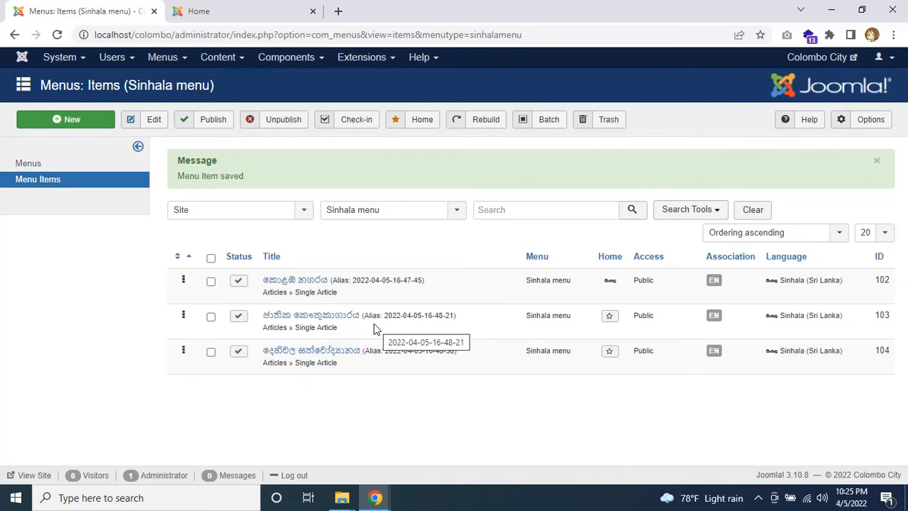
click(270, 6)
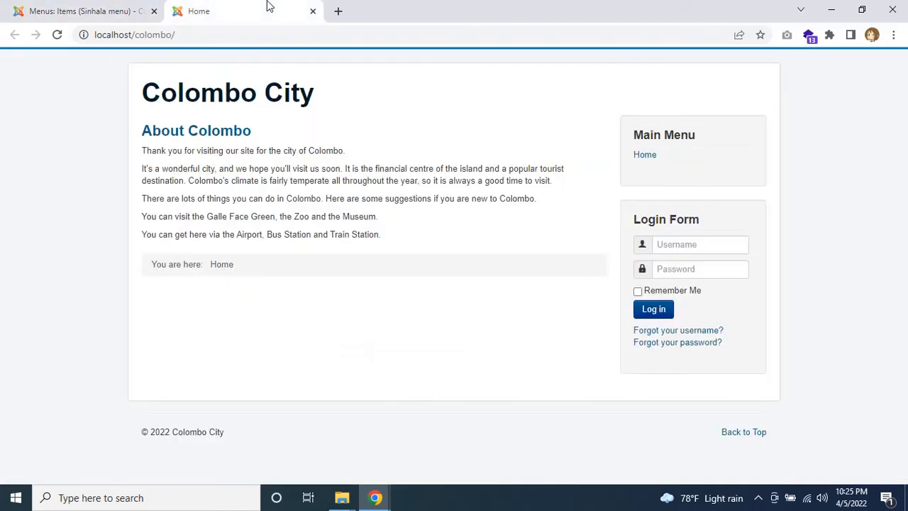
click(57, 35)
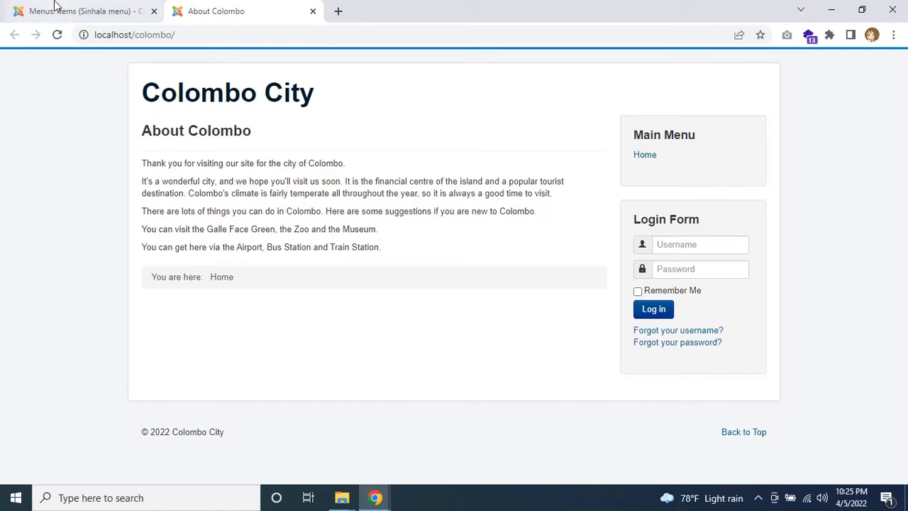
From the administrator's list of menus, add a module for the Sinhala menu and title it "Sinhala menu"
click(55, 6)
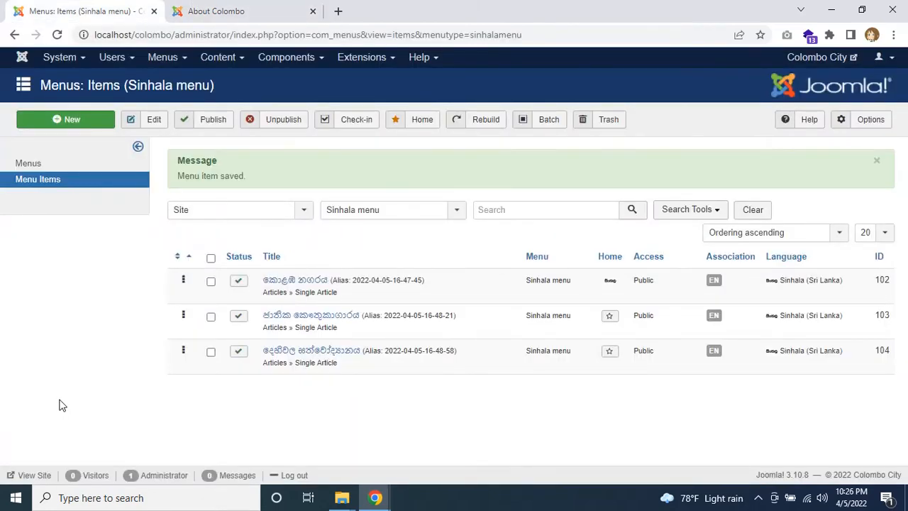
click(163, 56)
click(170, 78)
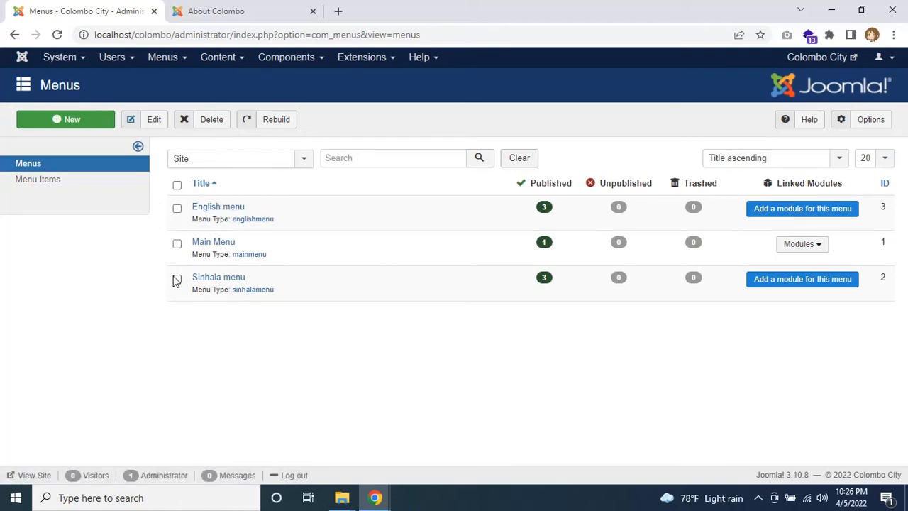
click(816, 210)
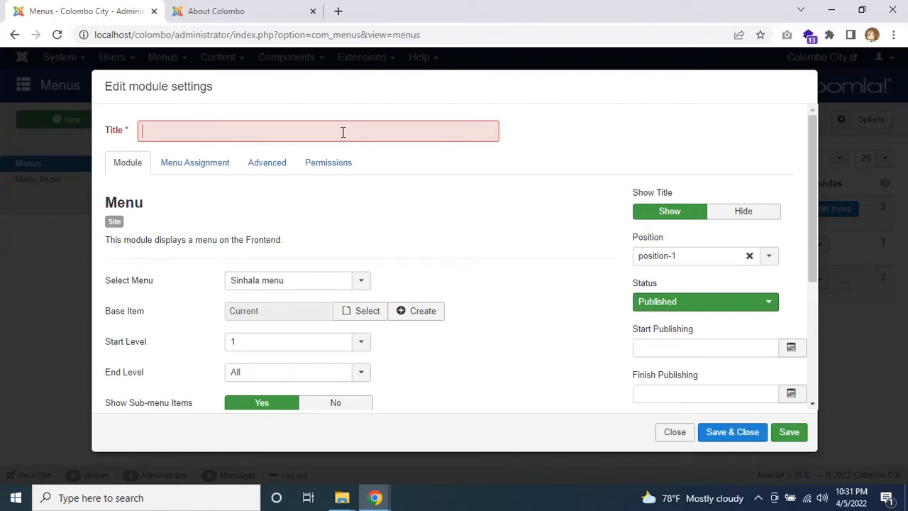
text(Sinhala )
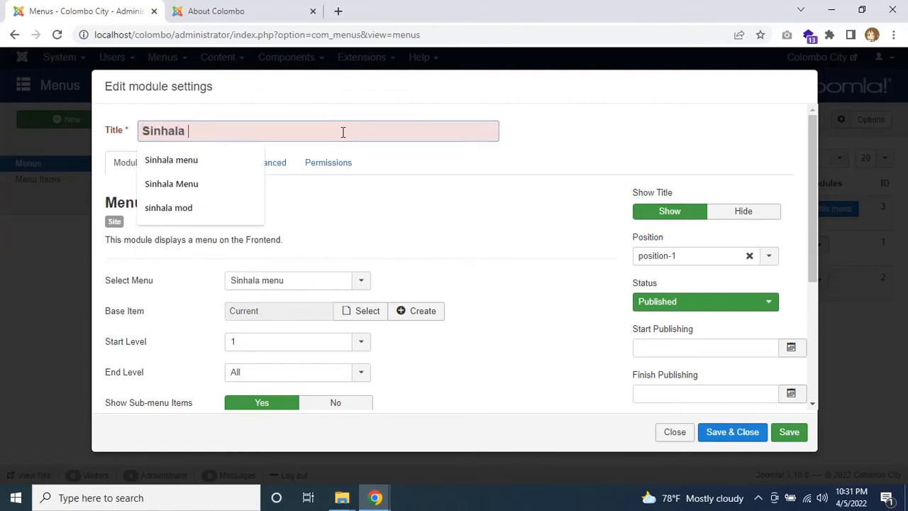
text(menu)
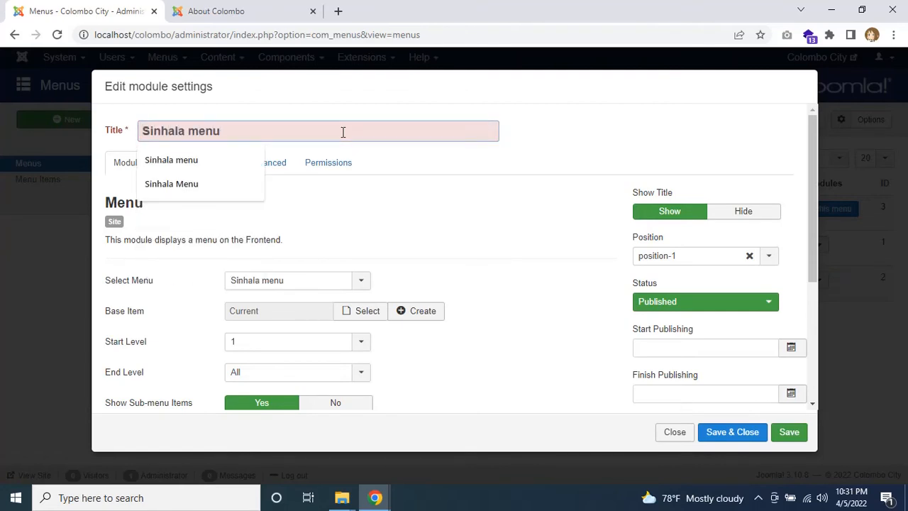
click(518, 211)
Set the Sinhala menu module's position to the Protostar template's Navigation [position-1]
click(708, 261)
scroll(713, 333, up, 15)
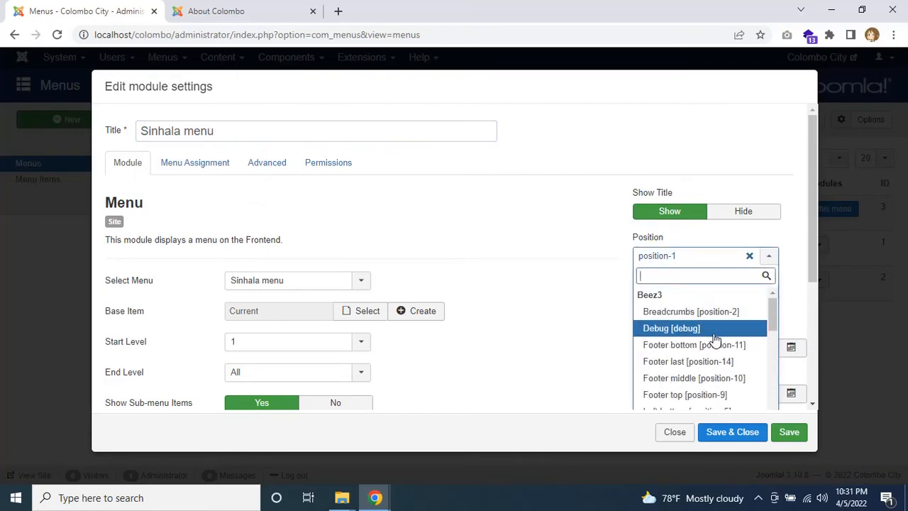
scroll(715, 341, down, 10)
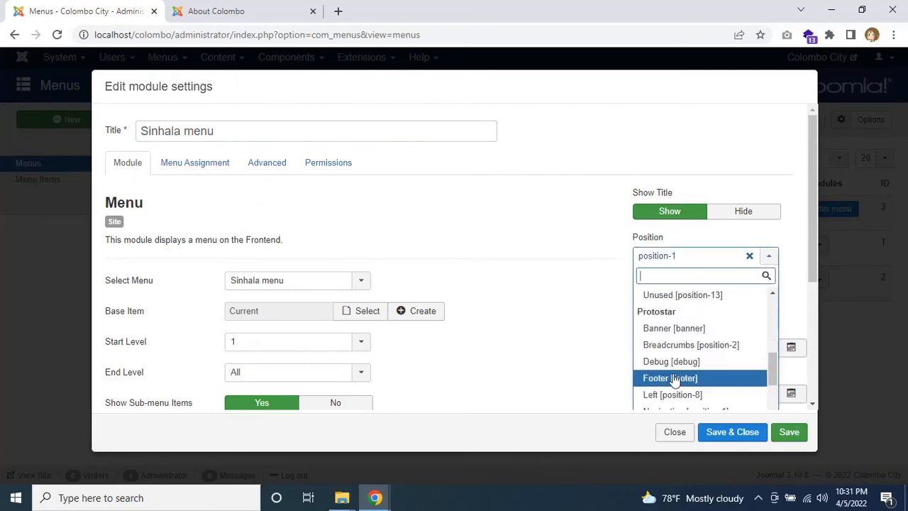
scroll(675, 381, down, 2)
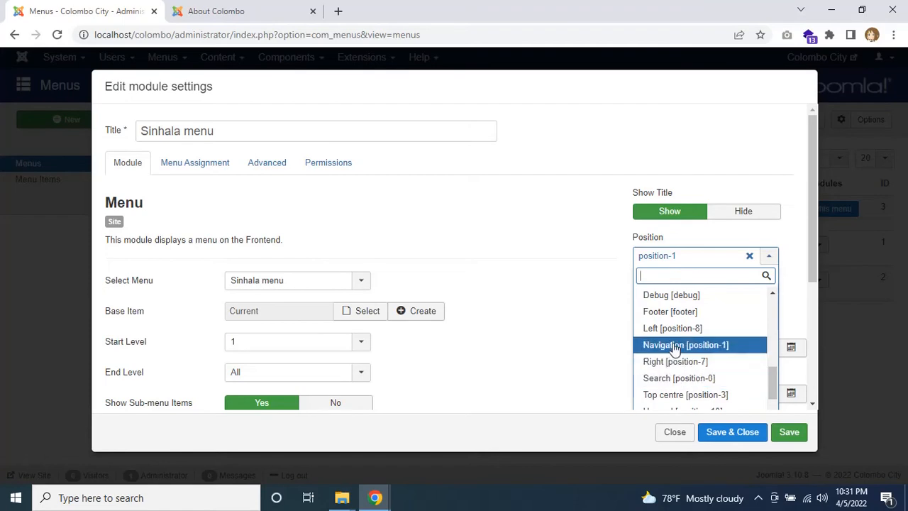
click(675, 347)
Set the Sinhala menu module's language to Sinhala (Sri Lanka), then save and close the module
scroll(662, 294, down, 3)
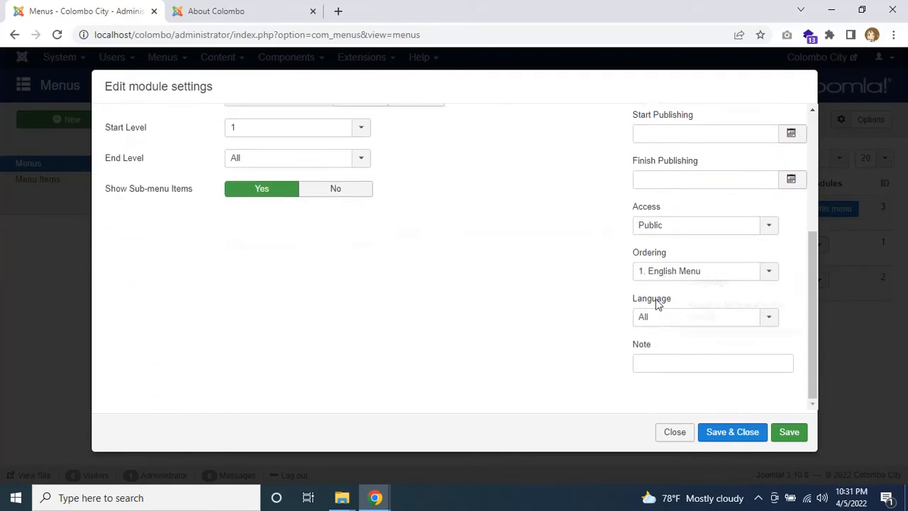
click(712, 323)
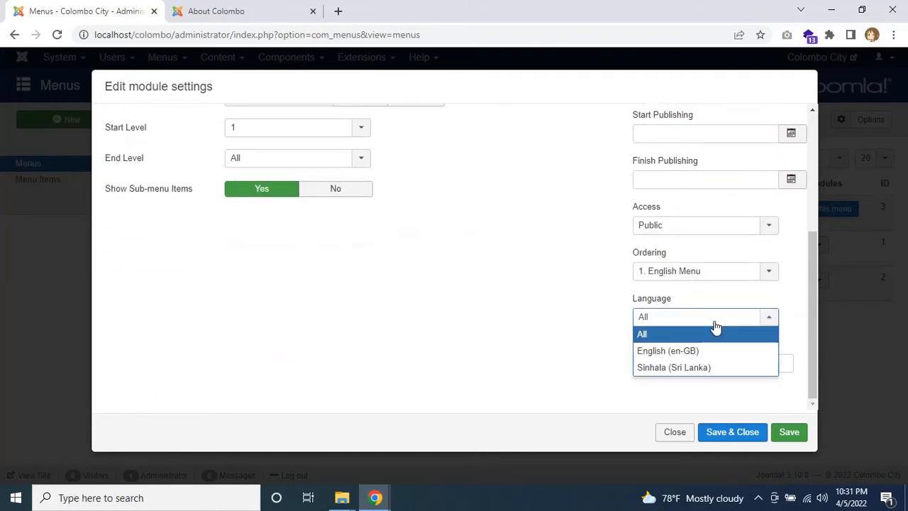
click(658, 368)
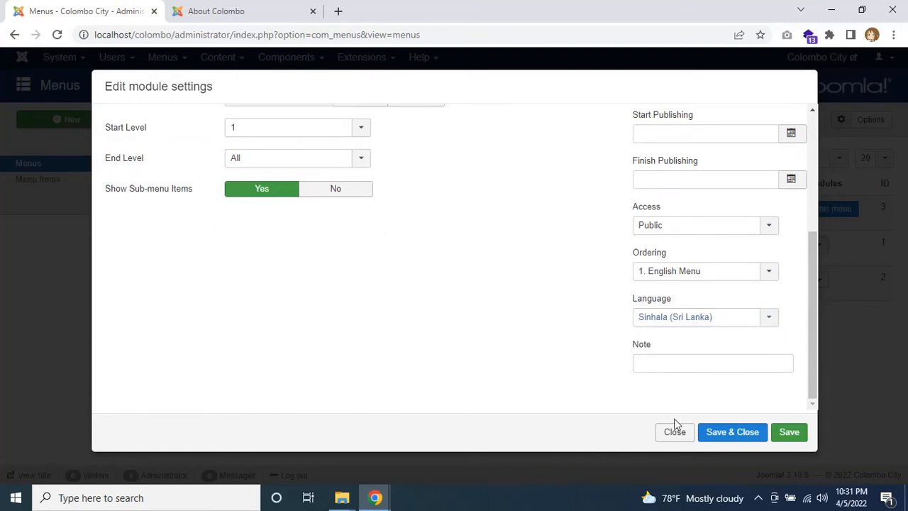
click(736, 432)
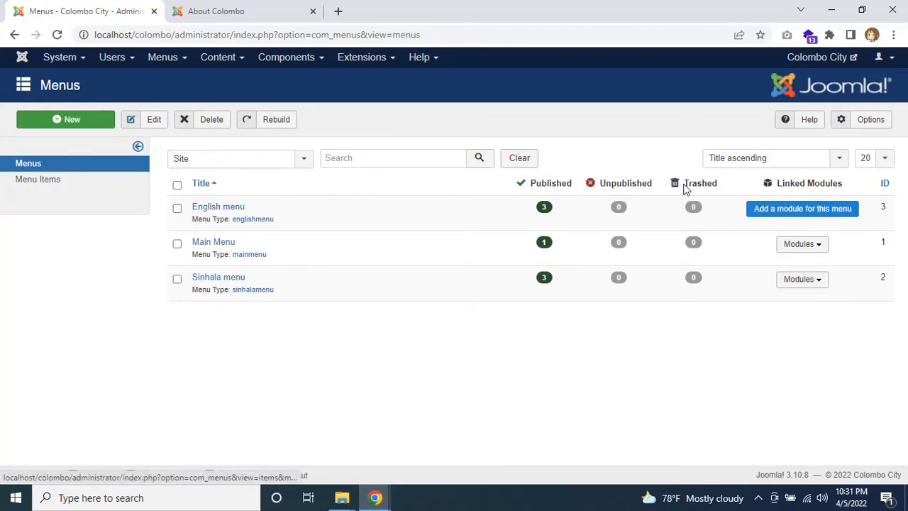
Add a module for the English menu and title it "English Menu"
click(784, 211)
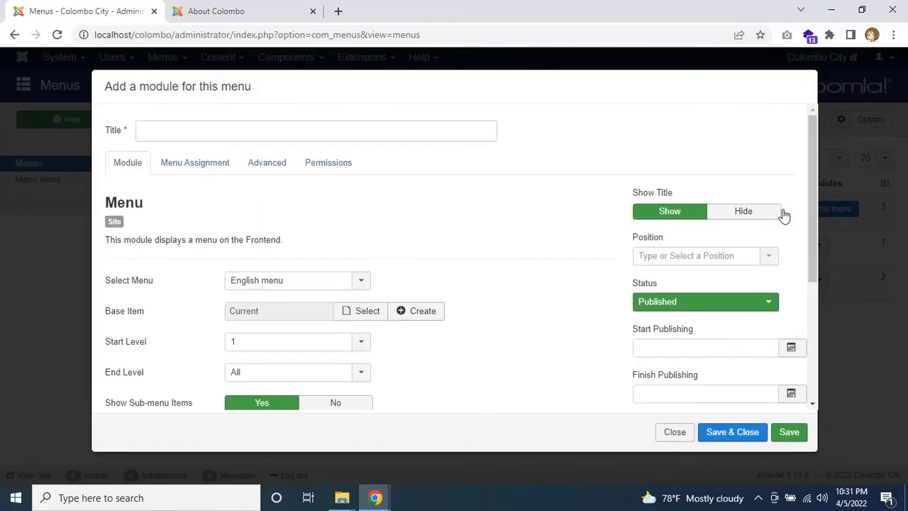
click(298, 135)
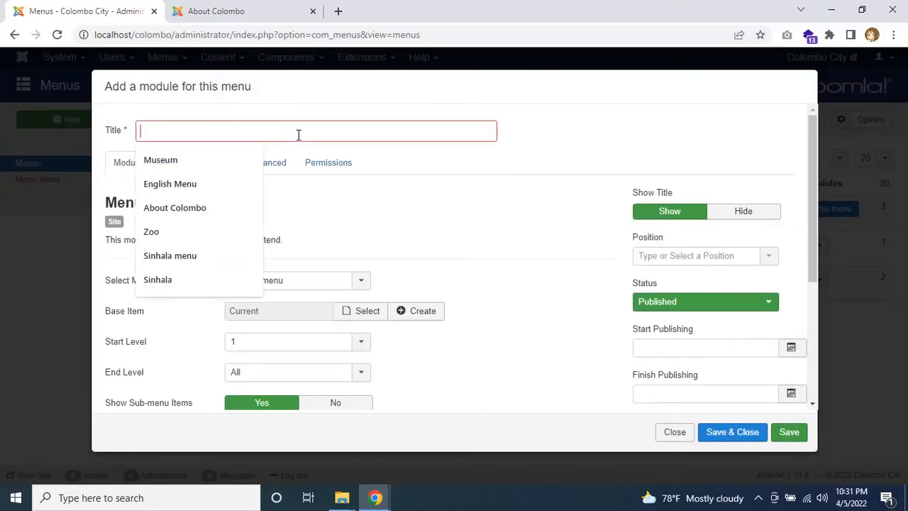
text(Engli)
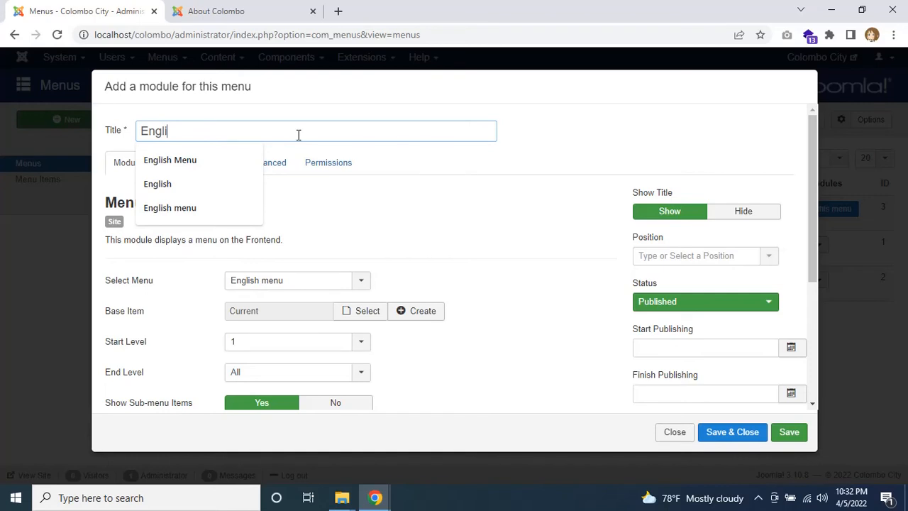
key(Down)
key(Return)
Place the English menu module in the Protostar template's Navigation [position-1]
scroll(487, 163, down, 1)
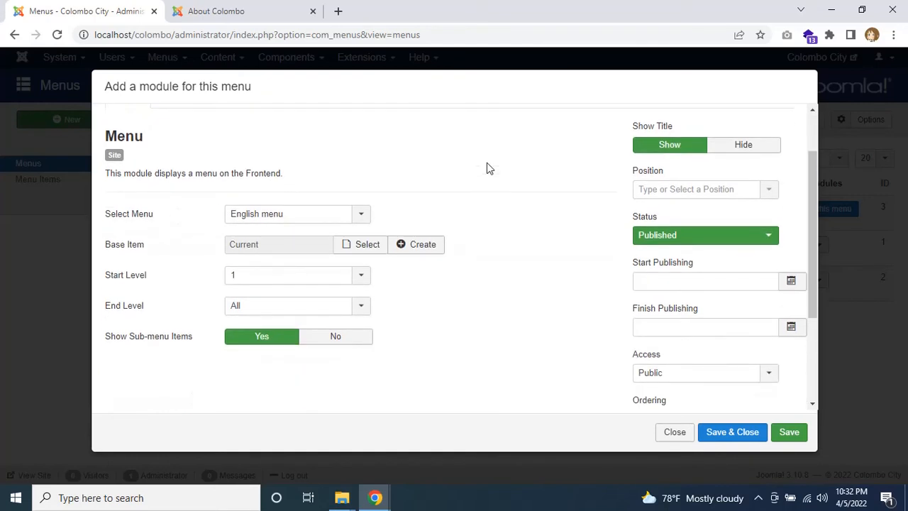
click(714, 195)
scroll(669, 241, down, 5)
scroll(665, 268, down, 2)
scroll(664, 268, up, 2)
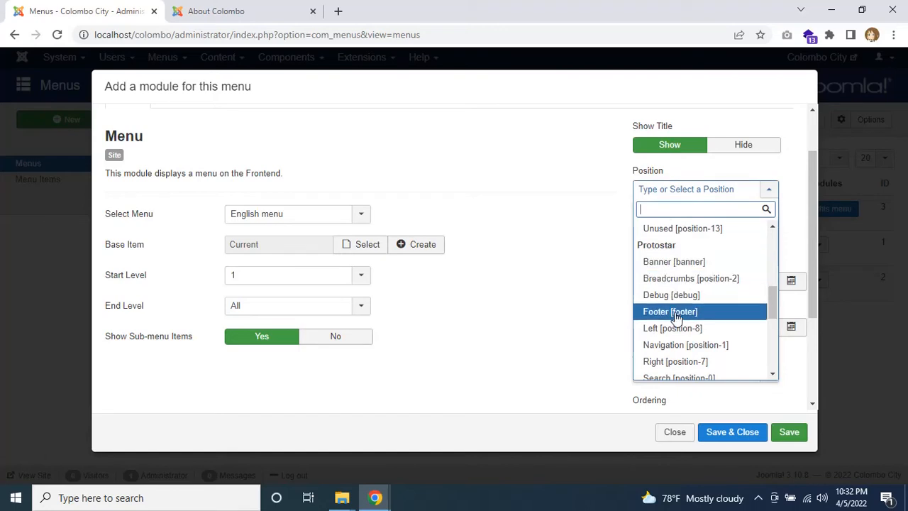
click(681, 345)
Set the English menu module's language to English (en-GB)
scroll(536, 292, down, 2)
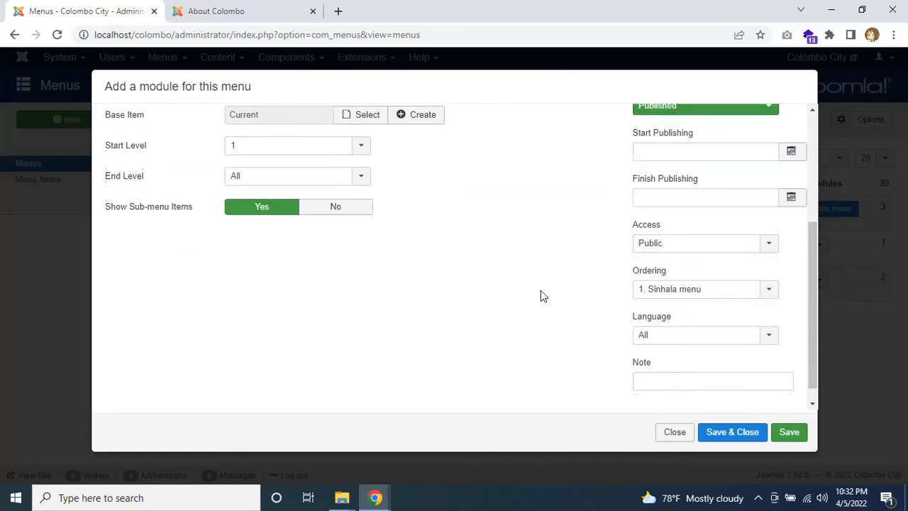
click(674, 321)
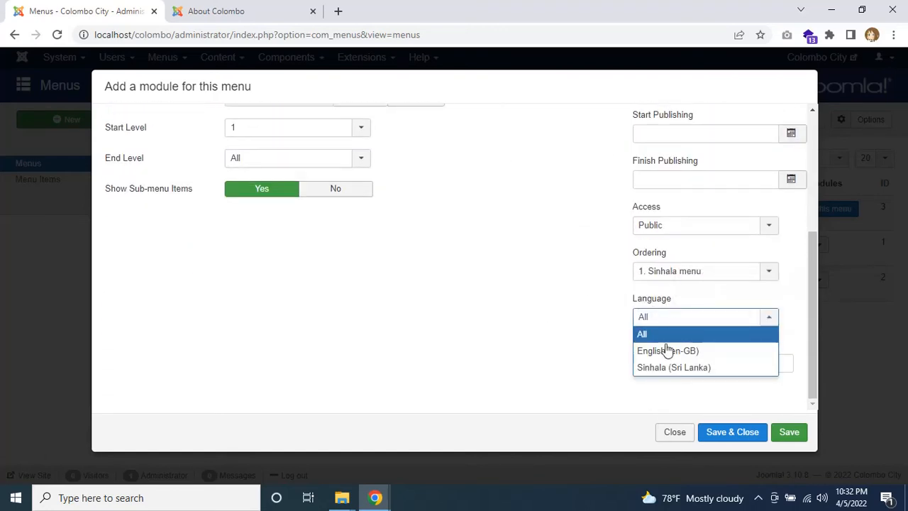
click(663, 351)
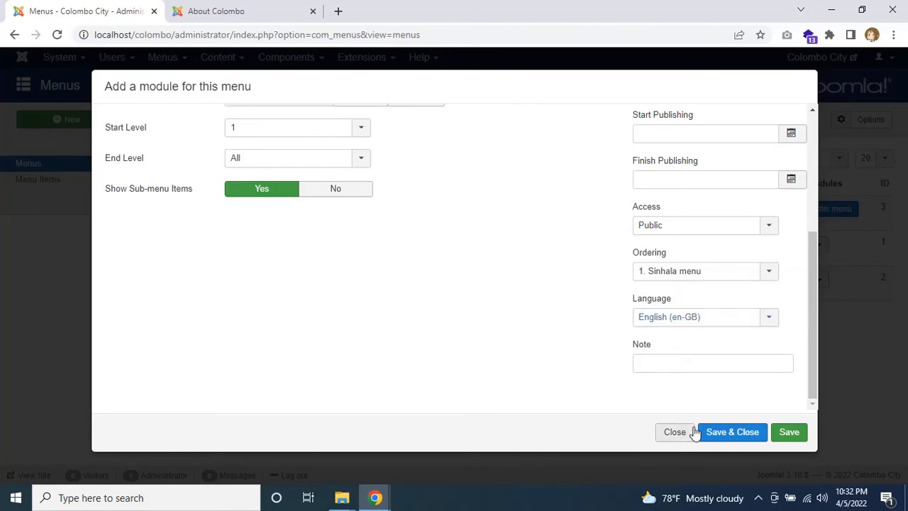
Save and close the English menu module, and unpublish the Main Menu module in the site's module list
click(731, 432)
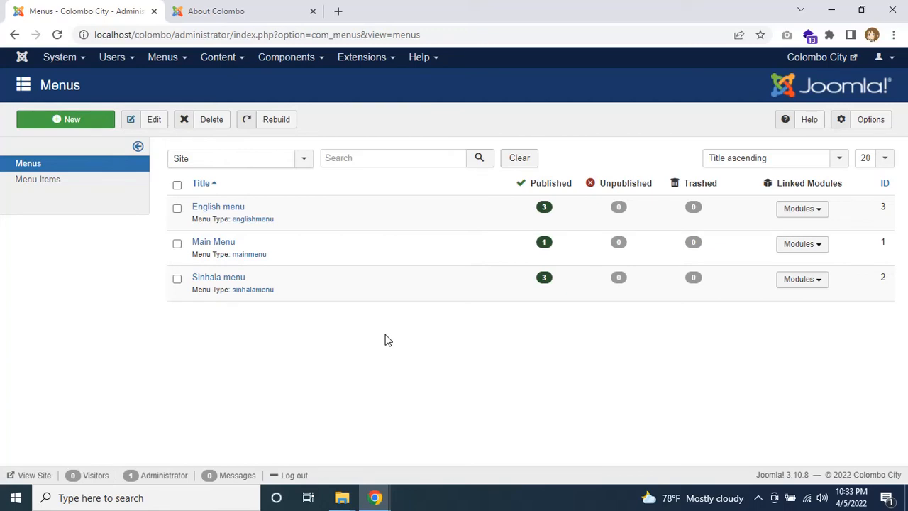
click(368, 59)
click(380, 108)
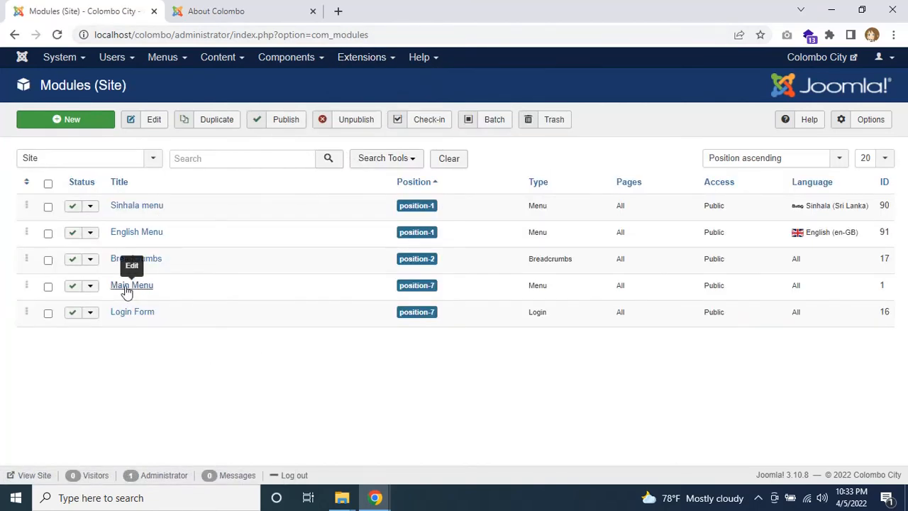
click(73, 286)
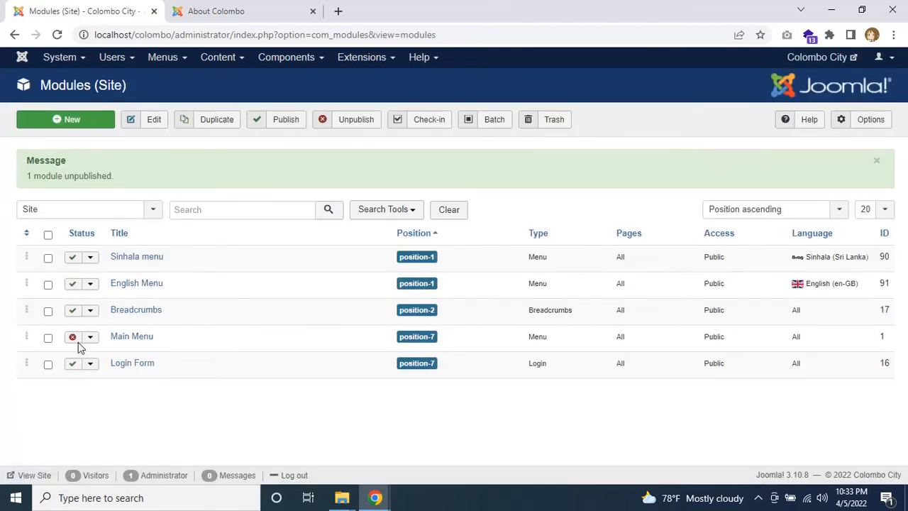
Reload the site's front page to check how the menu is displayed, and return to the module list
click(229, 9)
click(56, 34)
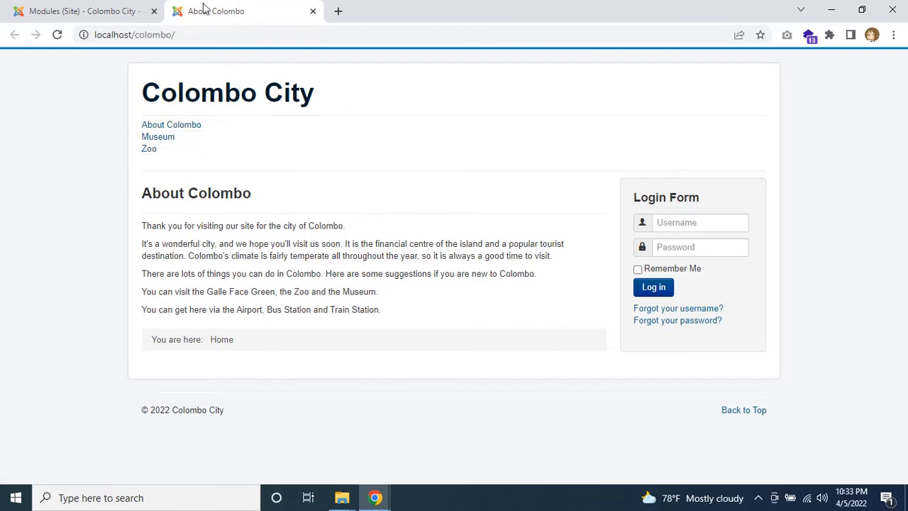
click(101, 8)
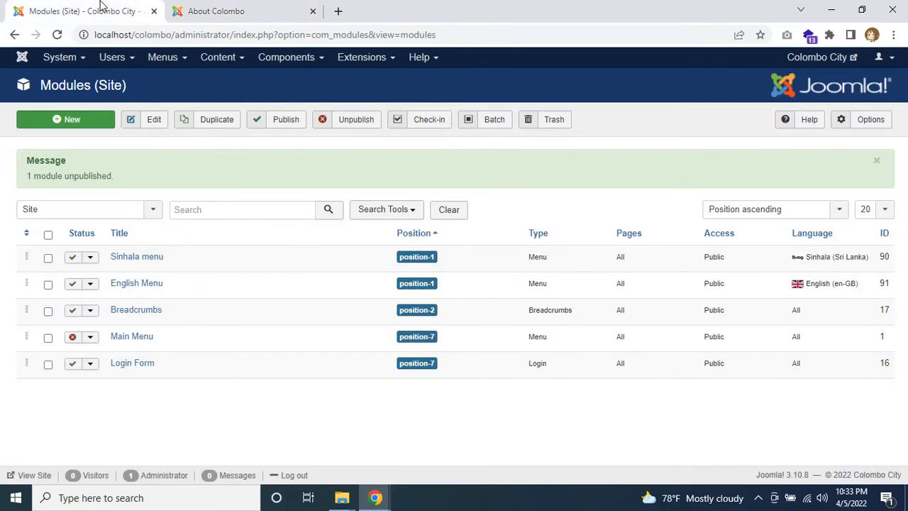
Set the English Menu module's menu class suffix to " nav-pills", then save and close the module
click(117, 286)
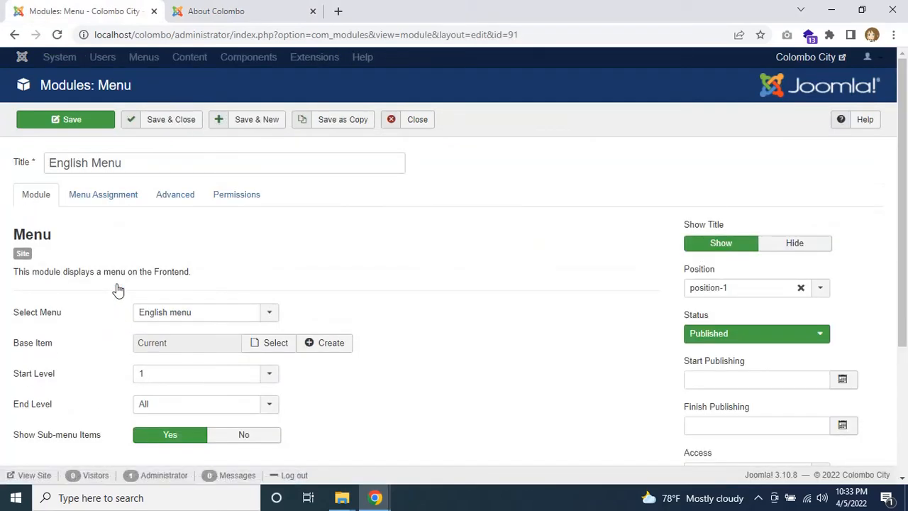
click(180, 196)
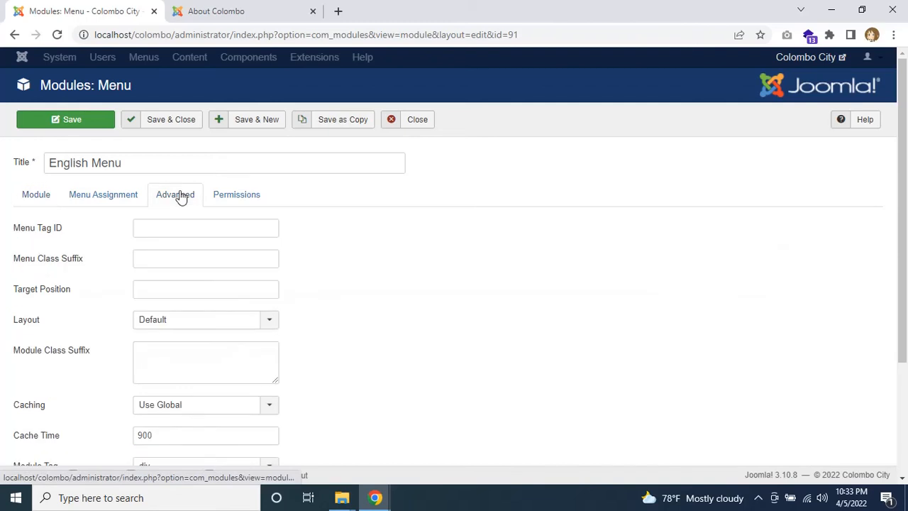
click(176, 260)
text(nav)
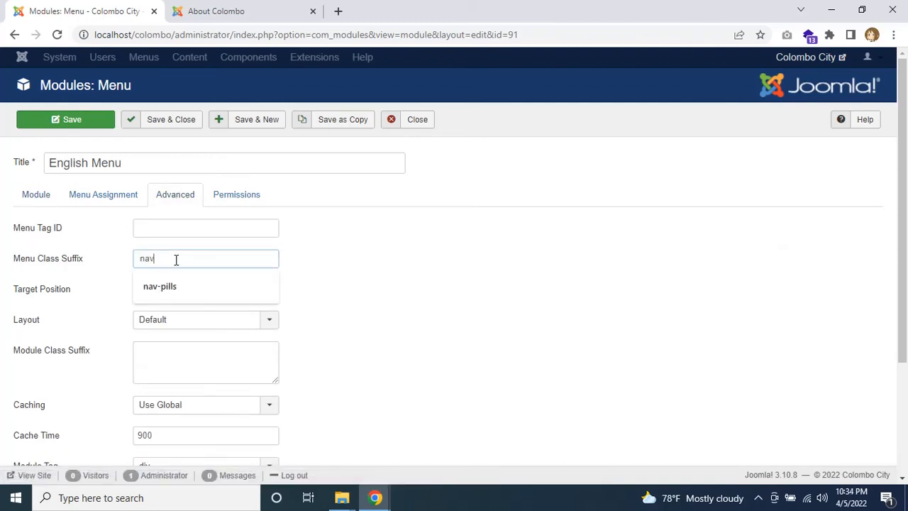
text(-pills)
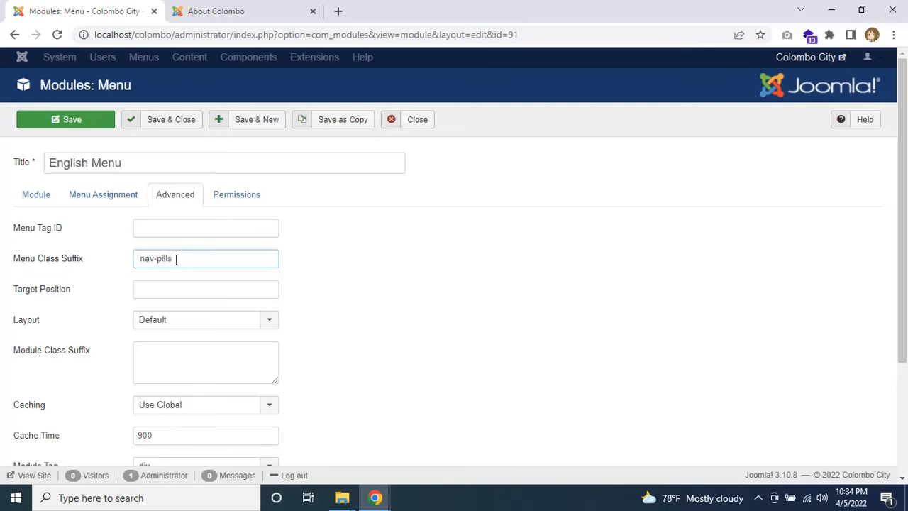
click(169, 130)
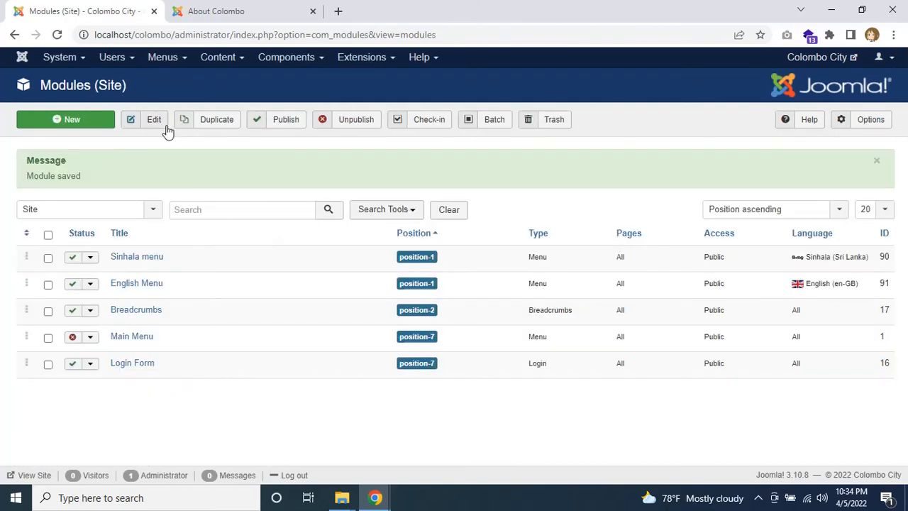
Set the Sinhala menu module's menu class suffix to " nav-pills", then save and close the module
click(137, 260)
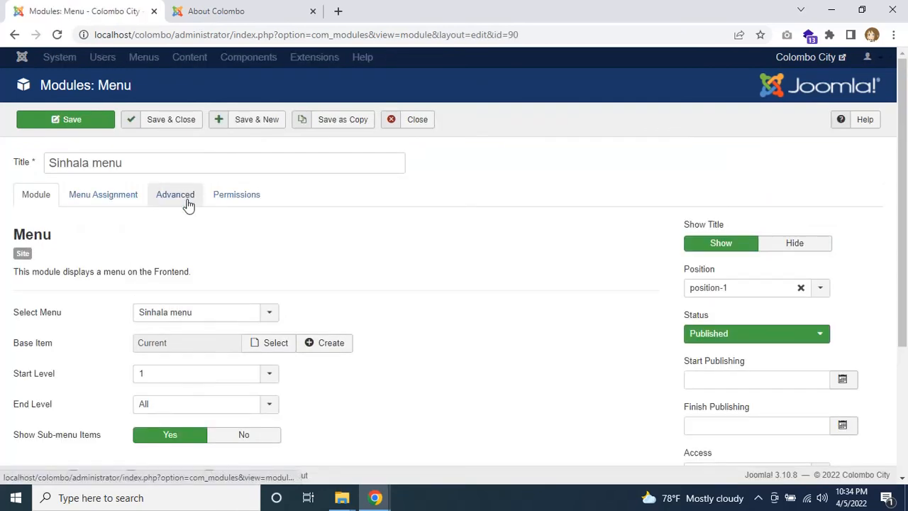
click(188, 205)
click(178, 261)
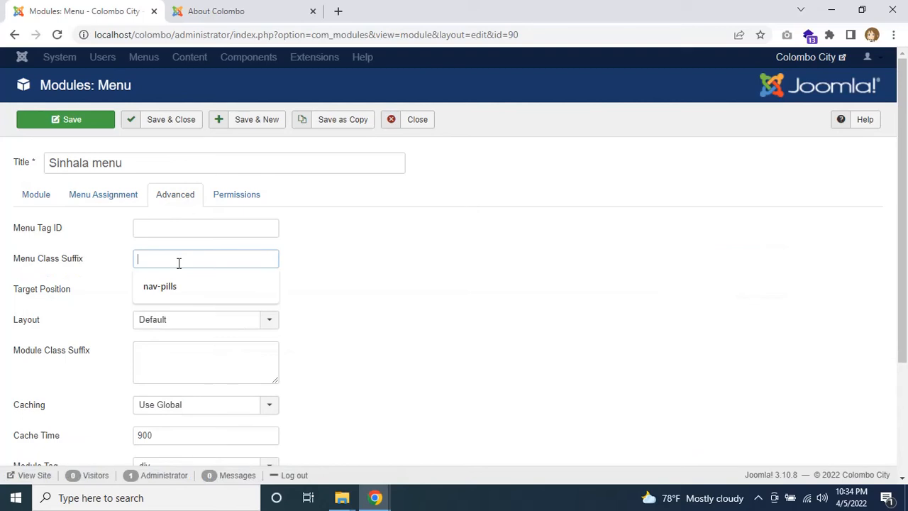
text(nav-pills)
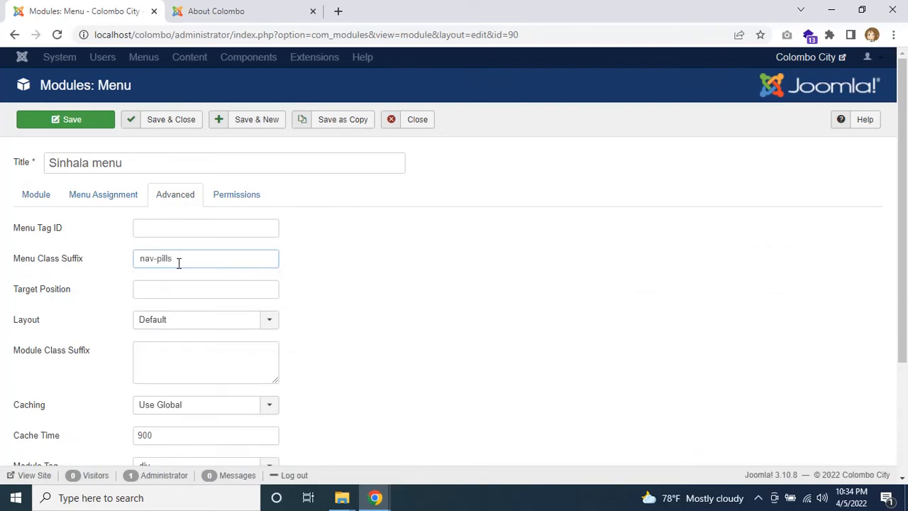
click(186, 126)
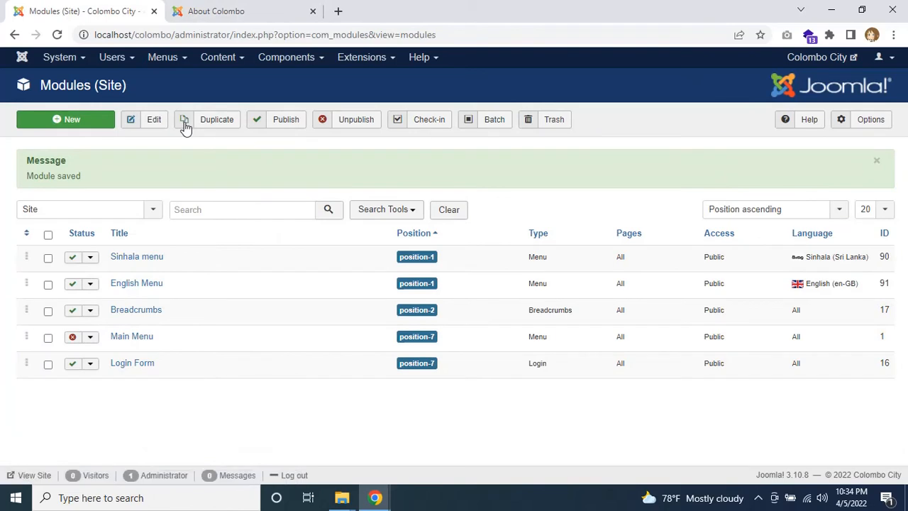
Reload the public site and check the English menu by visiting its Museum, Zoo and About Colombo pages
click(238, 10)
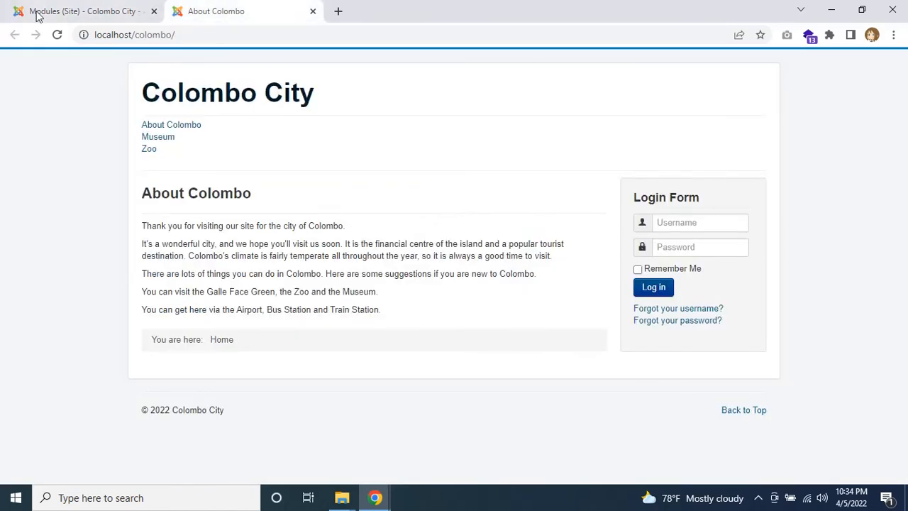
click(57, 34)
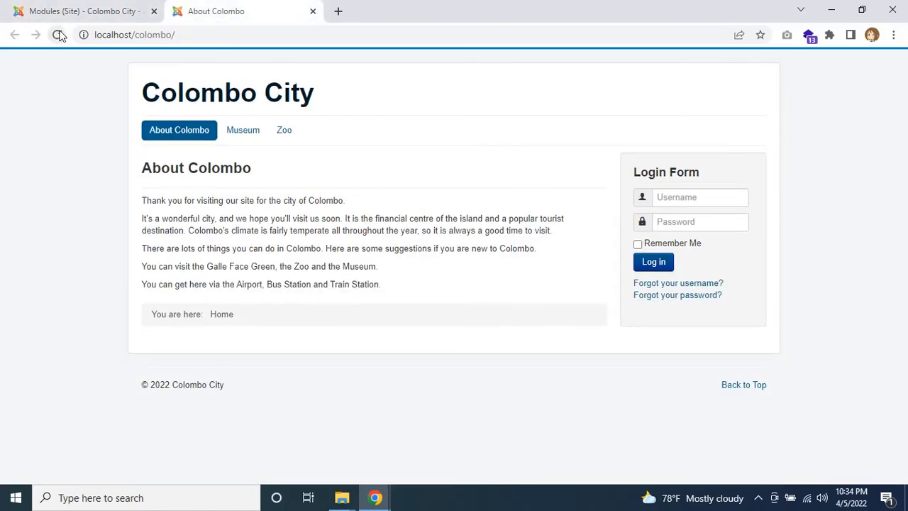
click(247, 137)
click(295, 138)
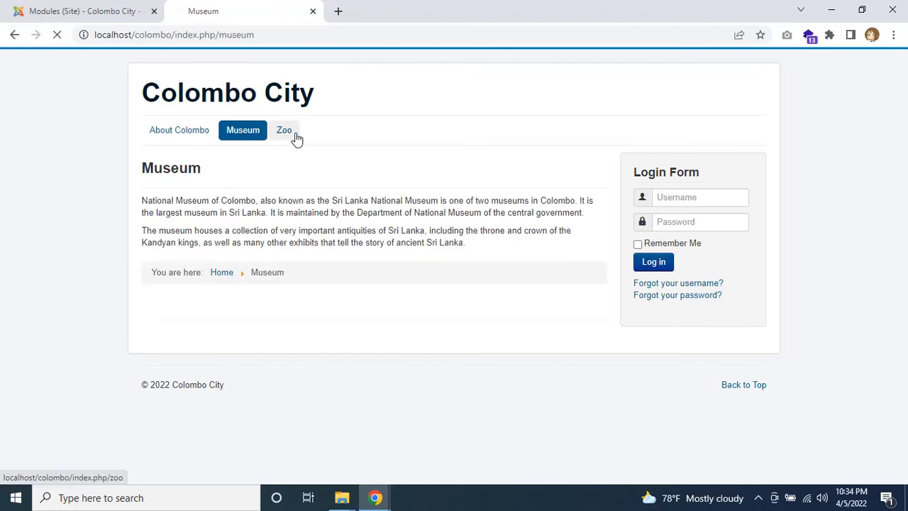
click(248, 140)
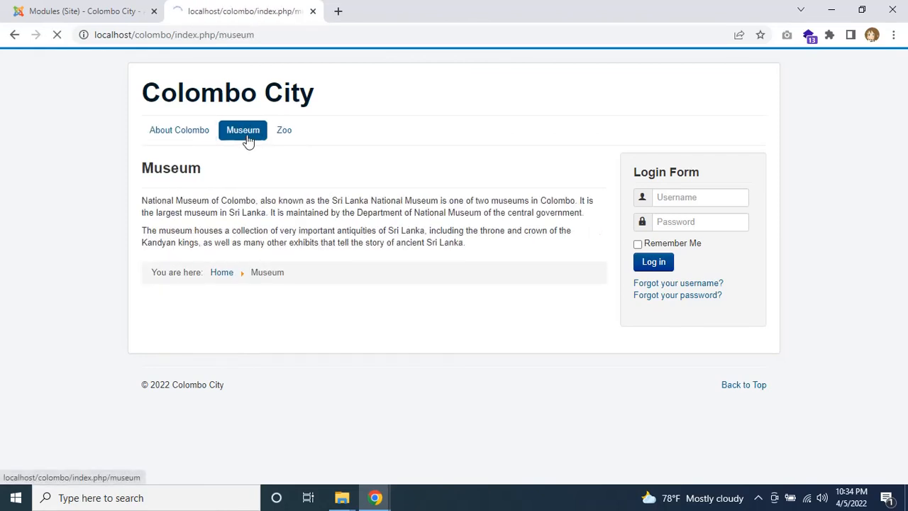
click(154, 138)
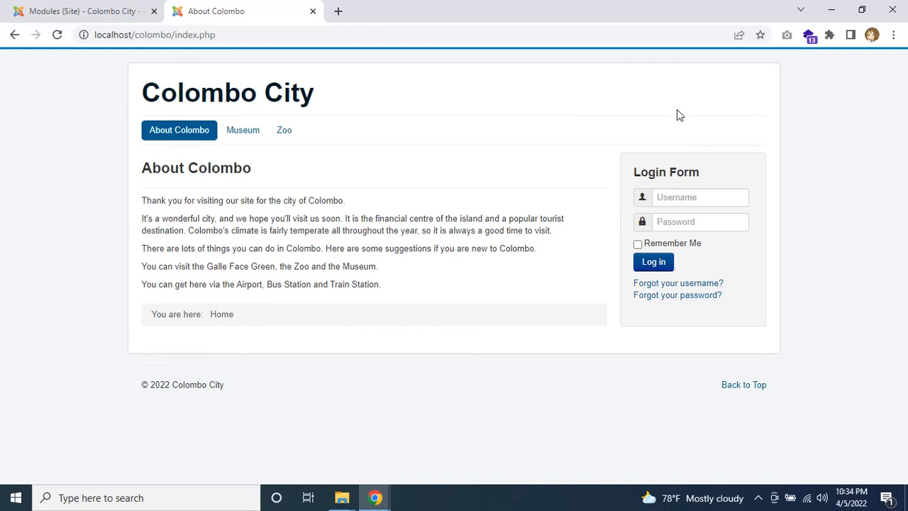
Start a new Language Switcher module in the Joomla administrator and enter the title "Select Language00"
key(ctrl+Tab)
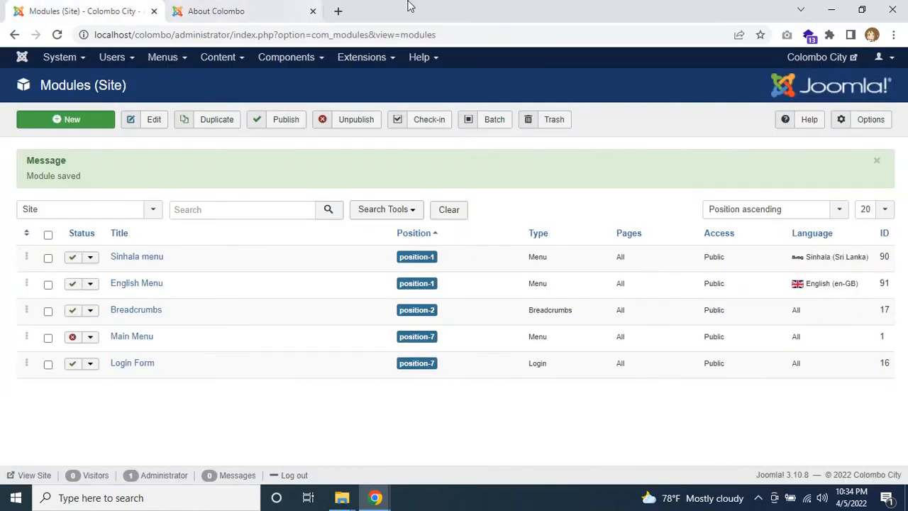
click(382, 59)
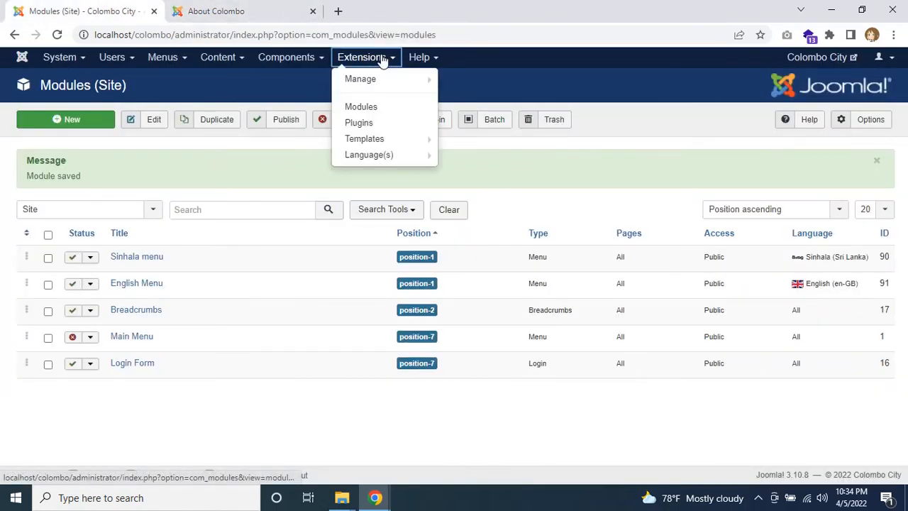
click(347, 107)
click(55, 122)
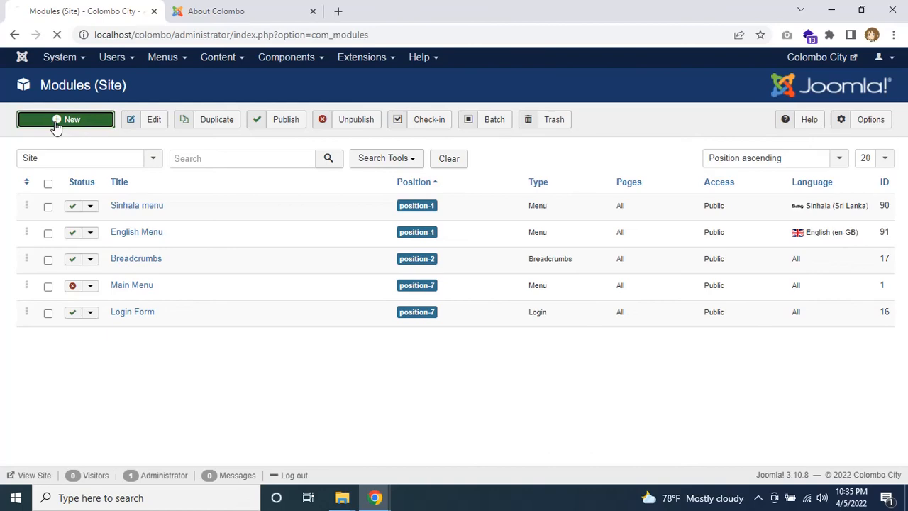
scroll(154, 131, down, 4)
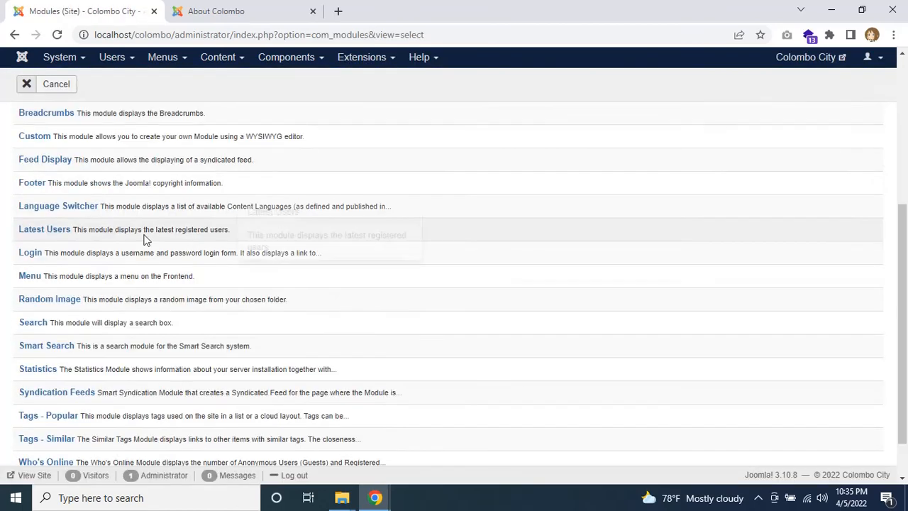
click(63, 206)
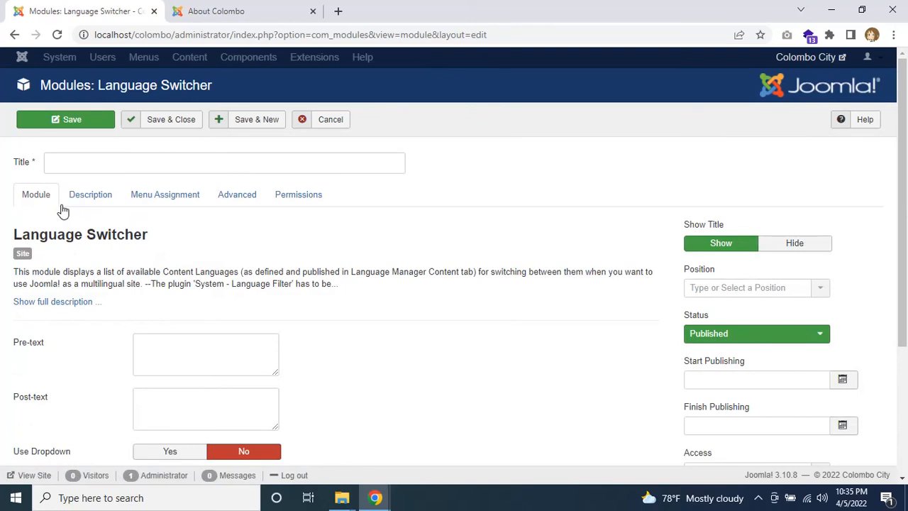
click(142, 161)
text(Sele)
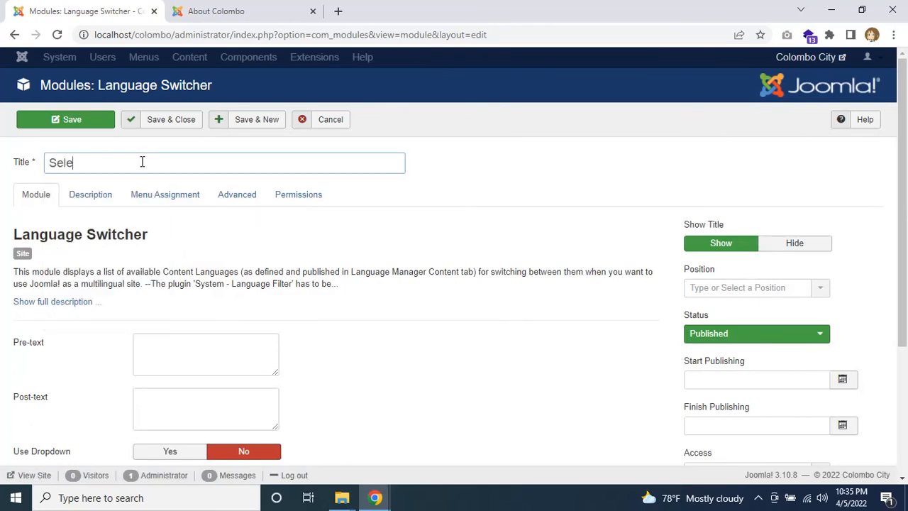
text(ct Language00)
Place the language switcher module in the Protostar template's Right [position-7] and review its remaining settings
click(828, 290)
scroll(759, 369, down, 10)
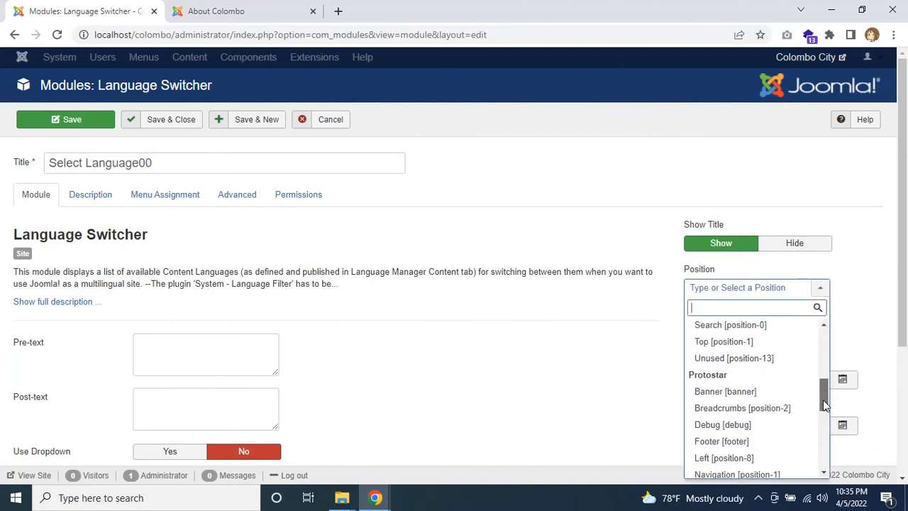
scroll(768, 372, up, 1)
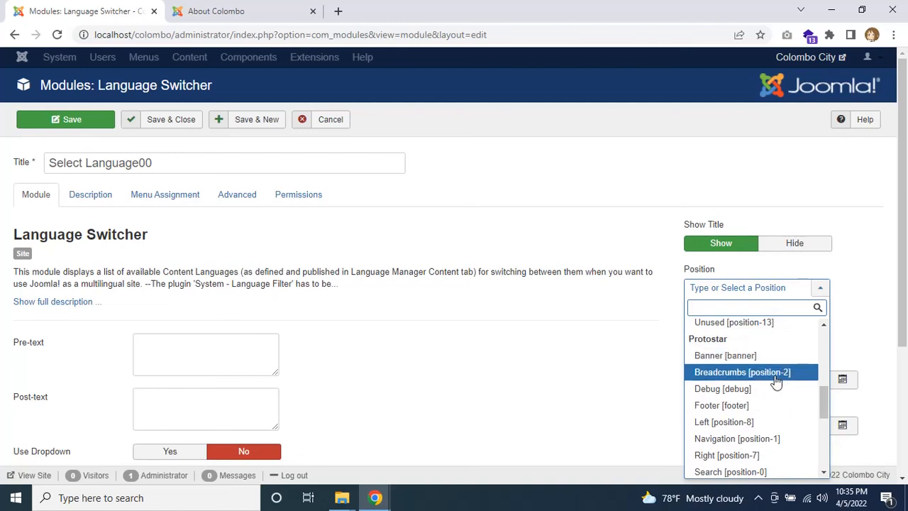
scroll(776, 381, down, 2)
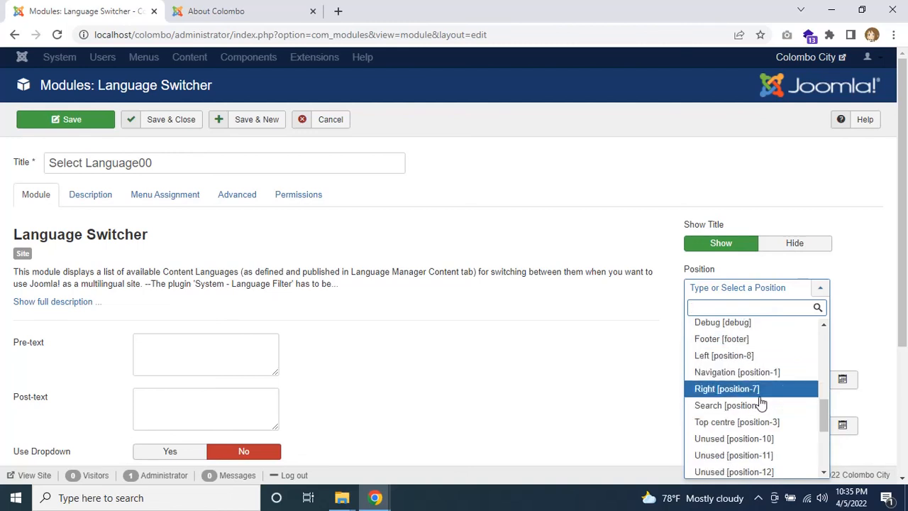
click(765, 390)
scroll(738, 394, down, 3)
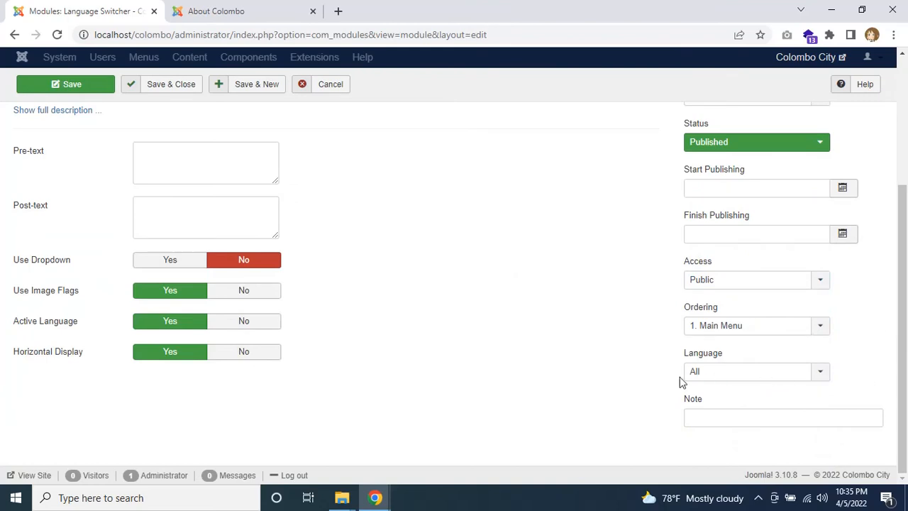
scroll(891, 268, up, 3)
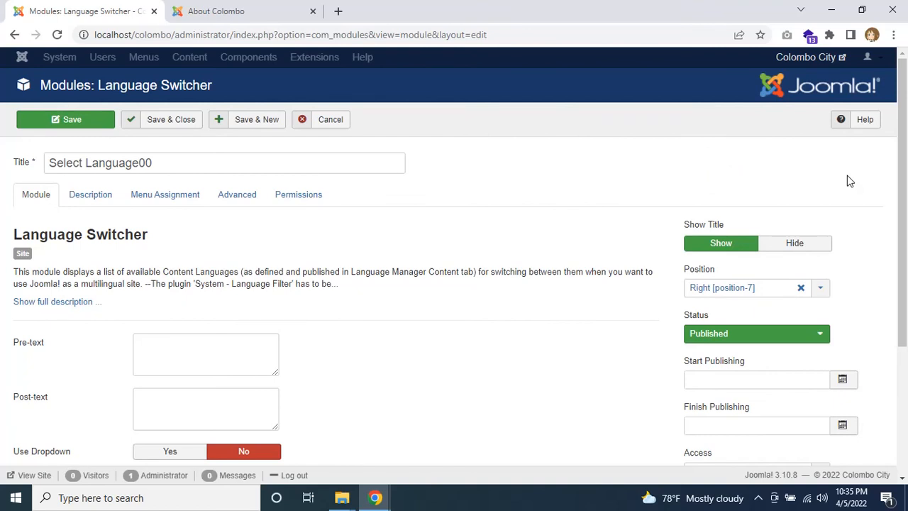
Correct the language switcher module's title to "Select Language", then save and close the module
key(BackSpace)
key(BackSpace)
click(159, 126)
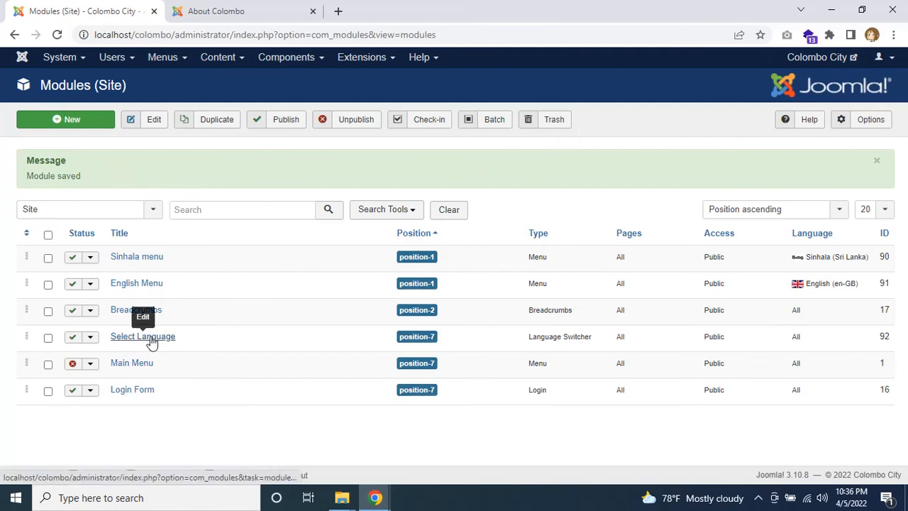
Reload the public site to check the language switcher, and visit the English Museum and Zoo pages
click(223, 17)
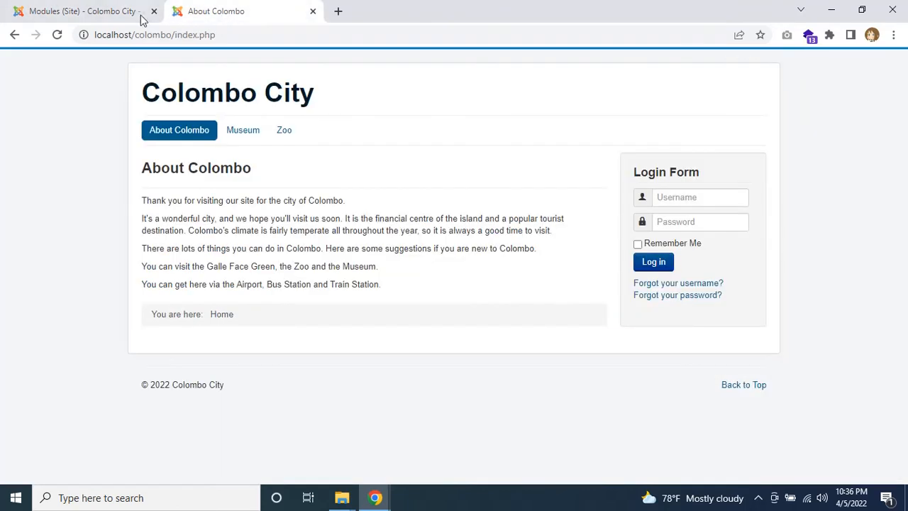
click(57, 35)
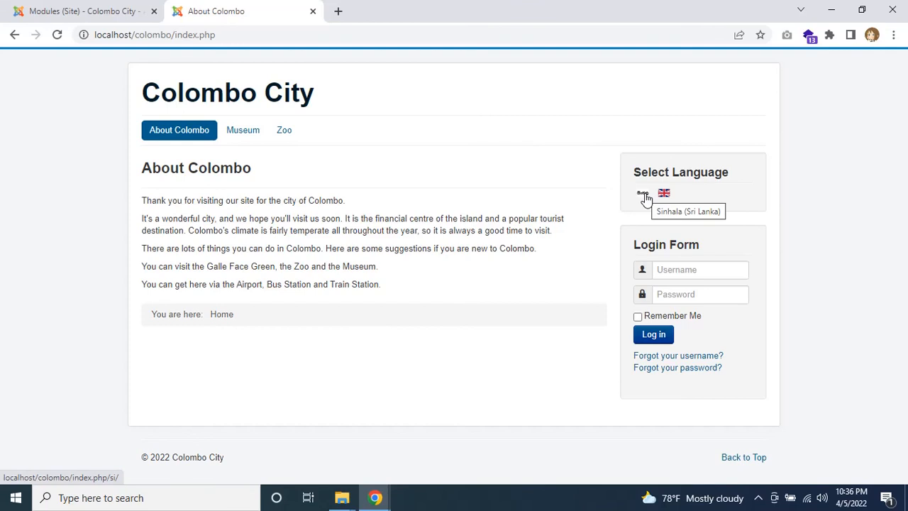
click(259, 134)
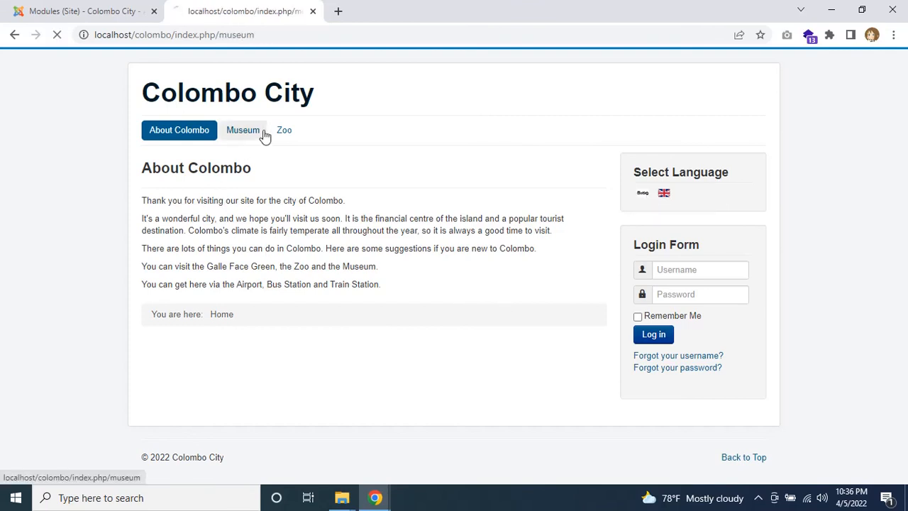
click(280, 135)
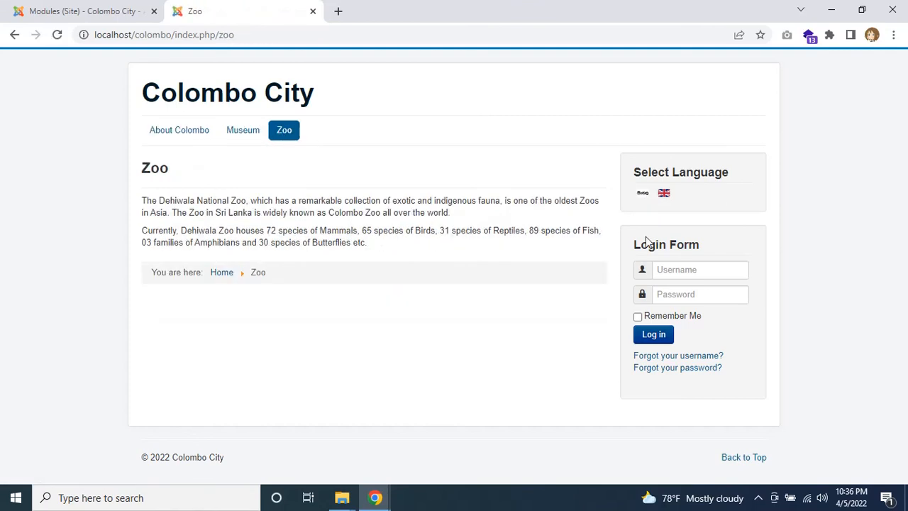
Switch the Zoo page to Sinhala (Sri Lanka) and browse the Sinhala menu's home, museum and zoo pages
click(643, 194)
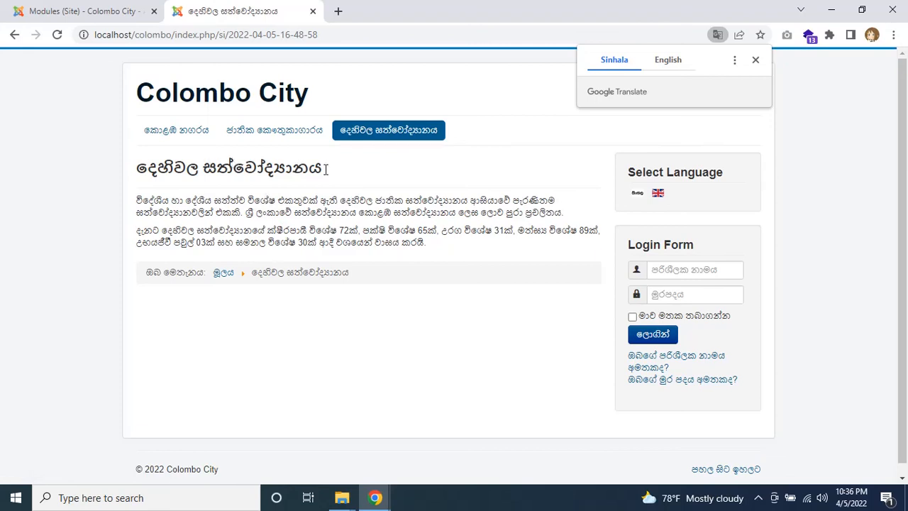
click(301, 136)
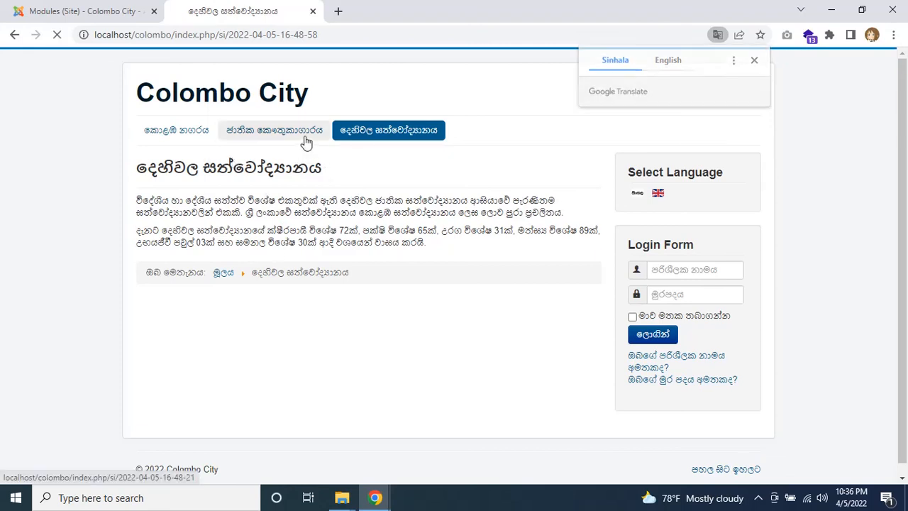
click(186, 136)
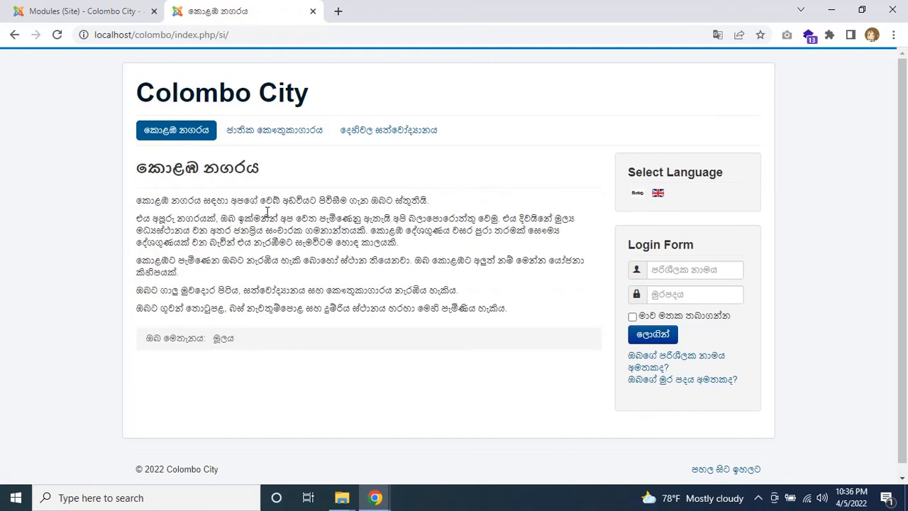
click(279, 140)
click(362, 137)
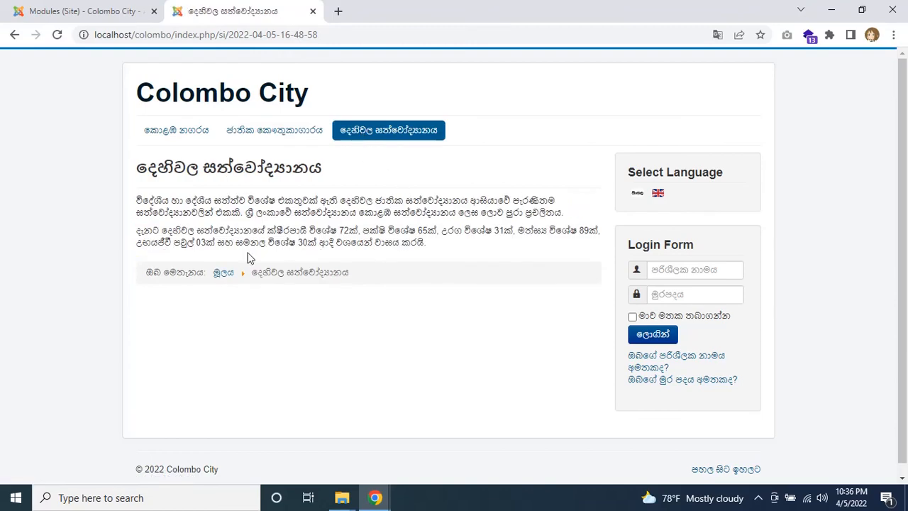